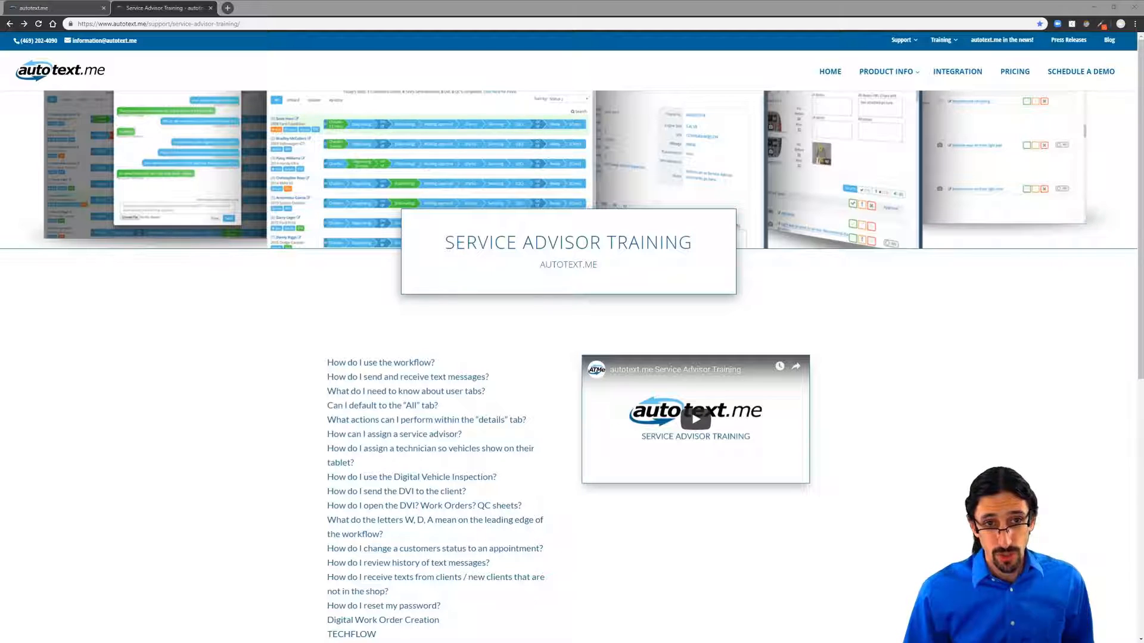
Step: Close the Service Advisor Training tab to return to the four-customer Active Customers list
click(210, 8)
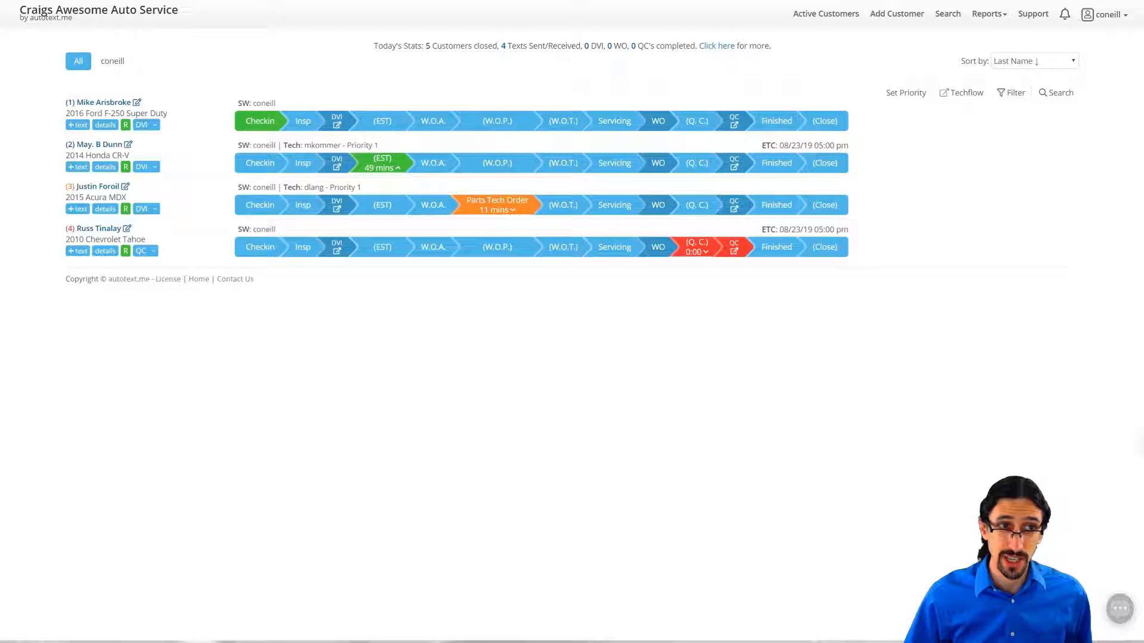
click(108, 22)
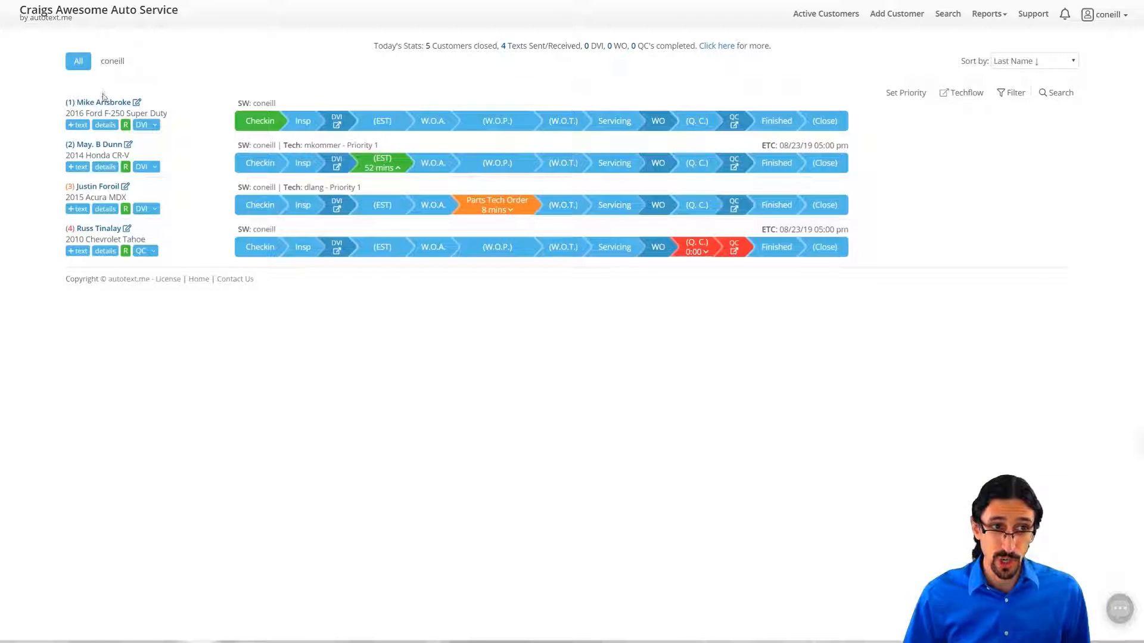
click(78, 125)
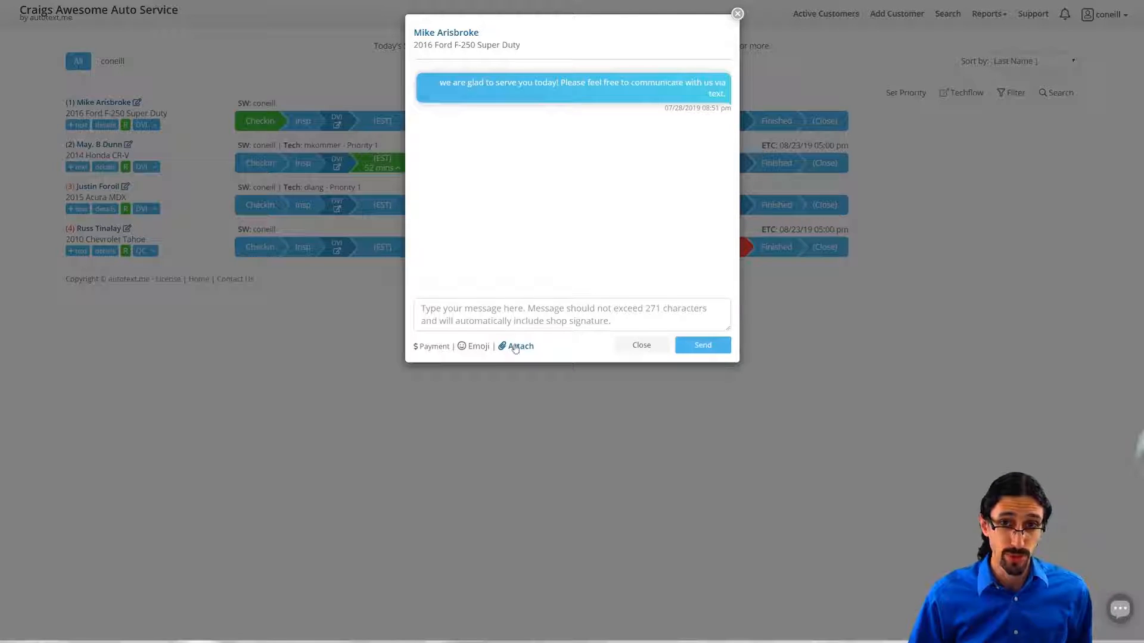
click(737, 15)
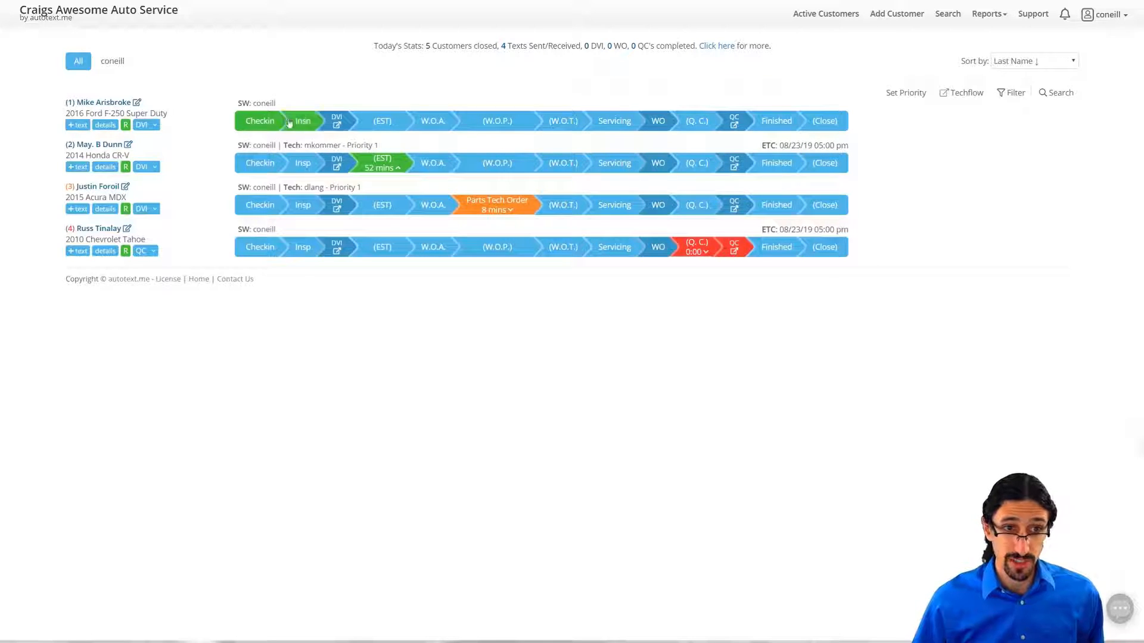
drag(284, 145, 380, 144)
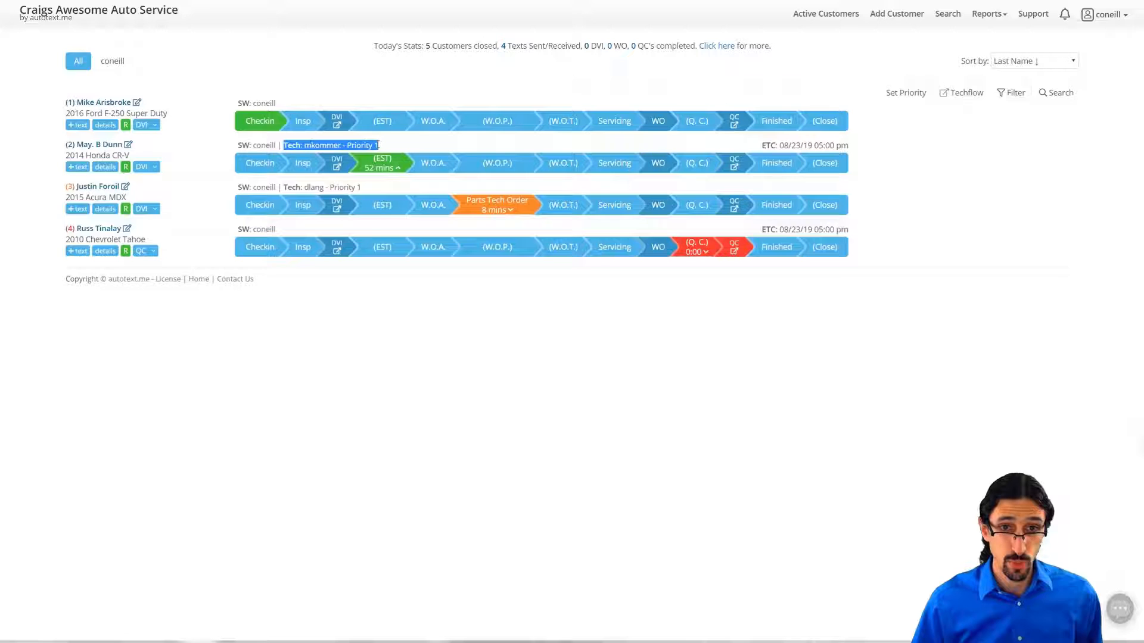
drag(763, 145, 849, 146)
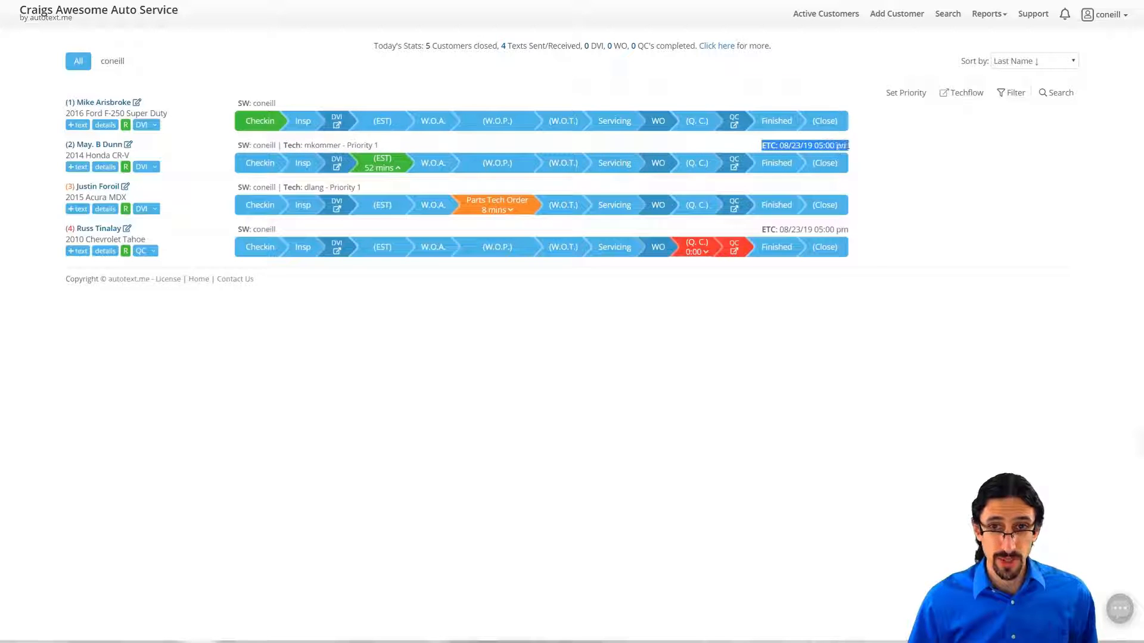
click(918, 146)
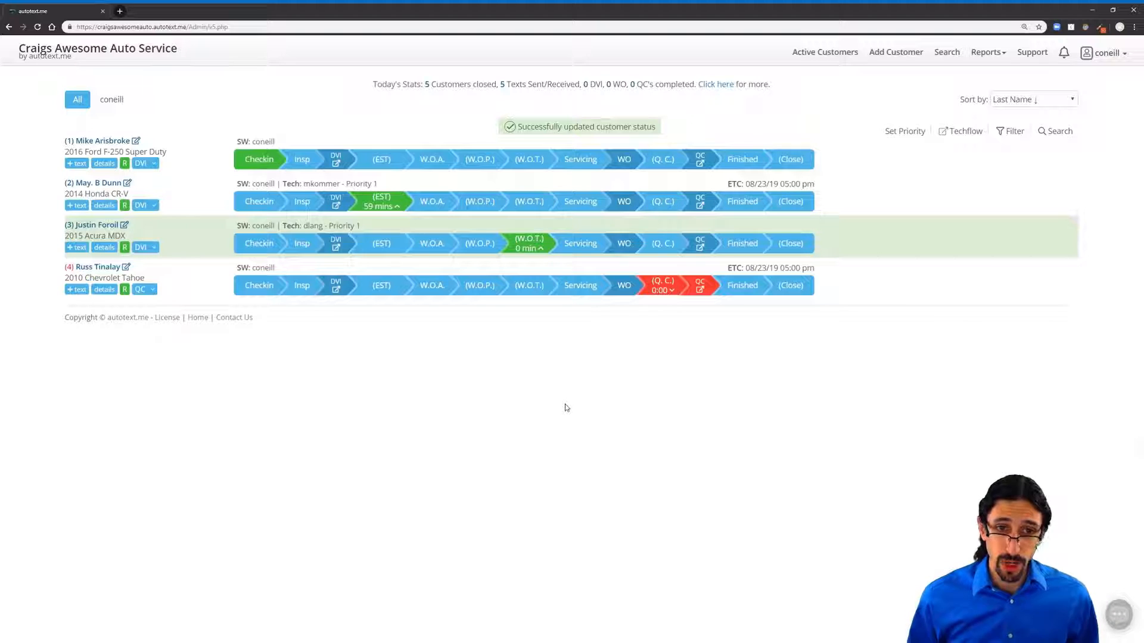
Step: Set the 2014 Honda CR-V to W.O.P. with a 01:00 timer, then start a new customer check-in
click(481, 203)
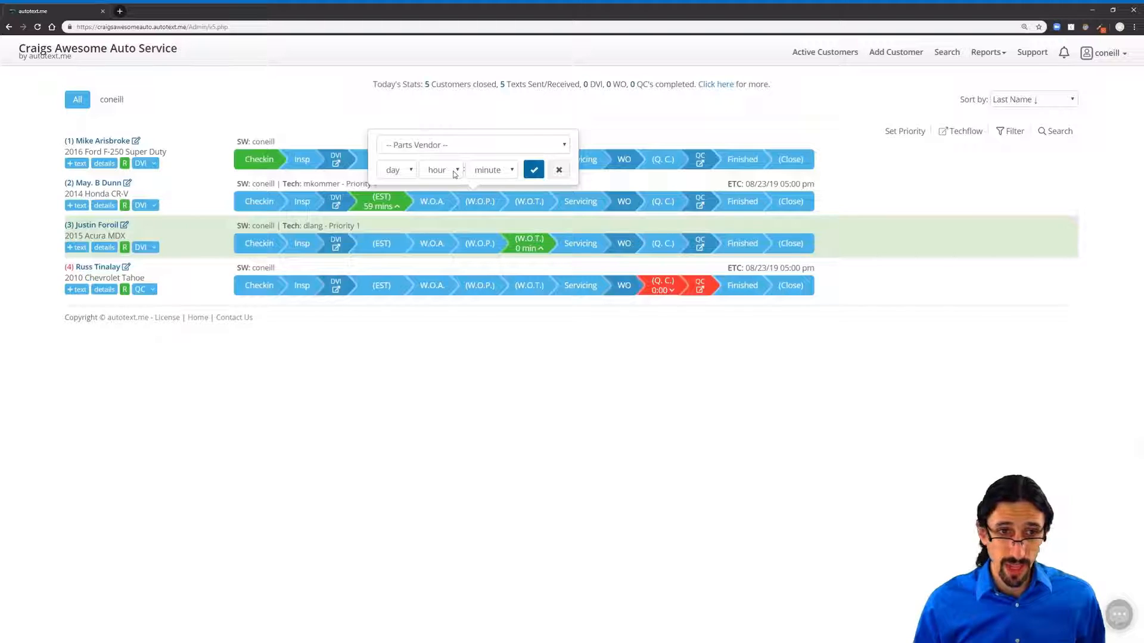
click(440, 208)
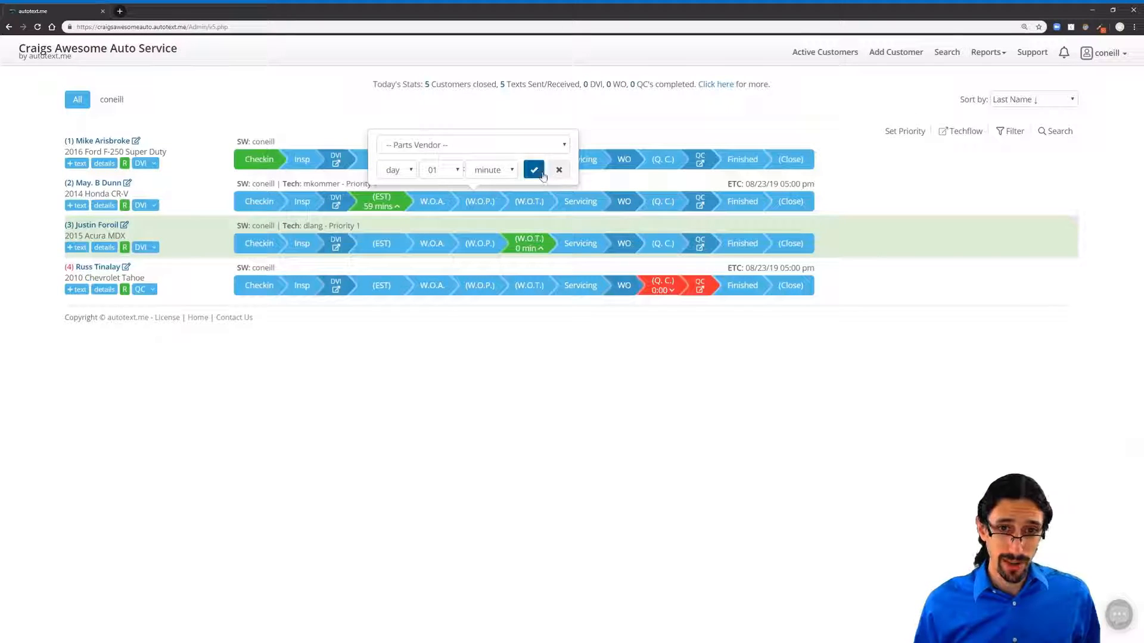
click(534, 170)
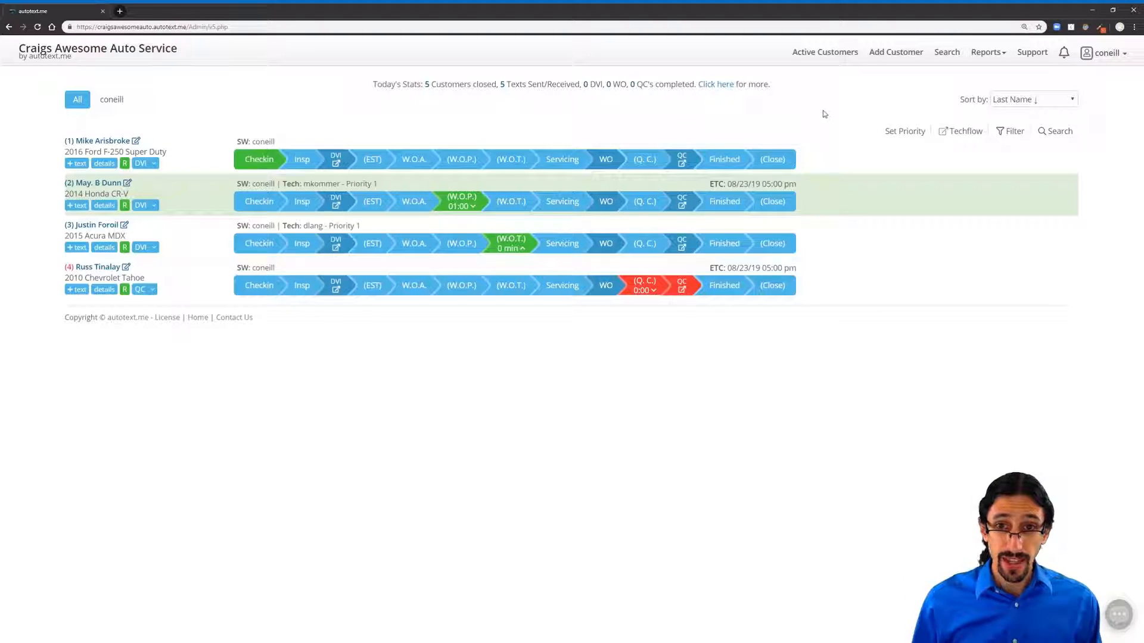
click(891, 58)
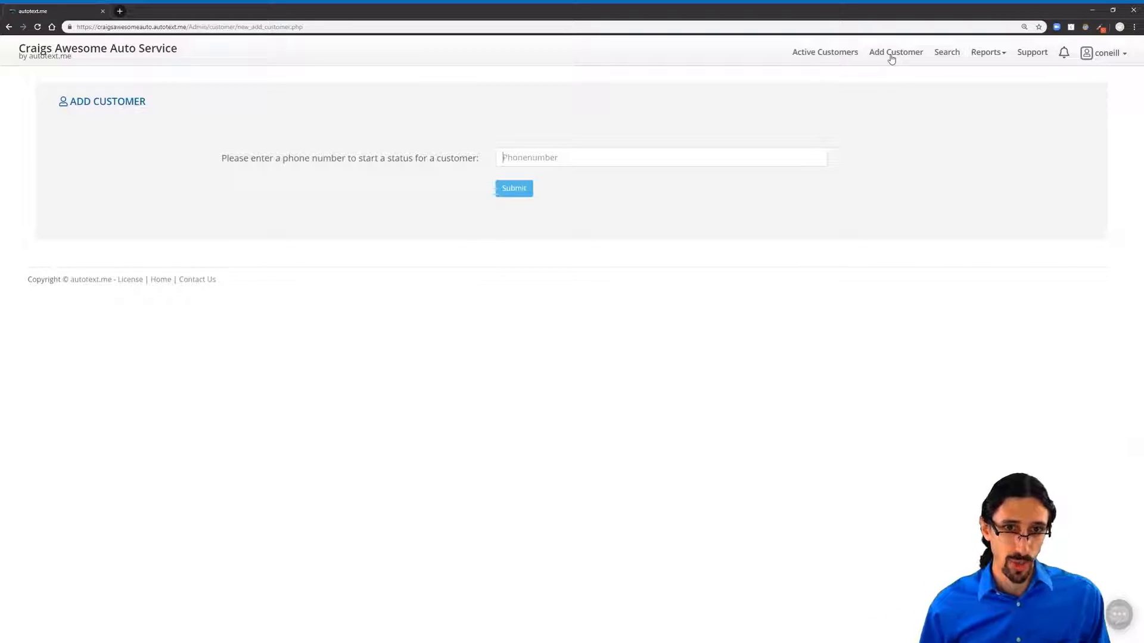
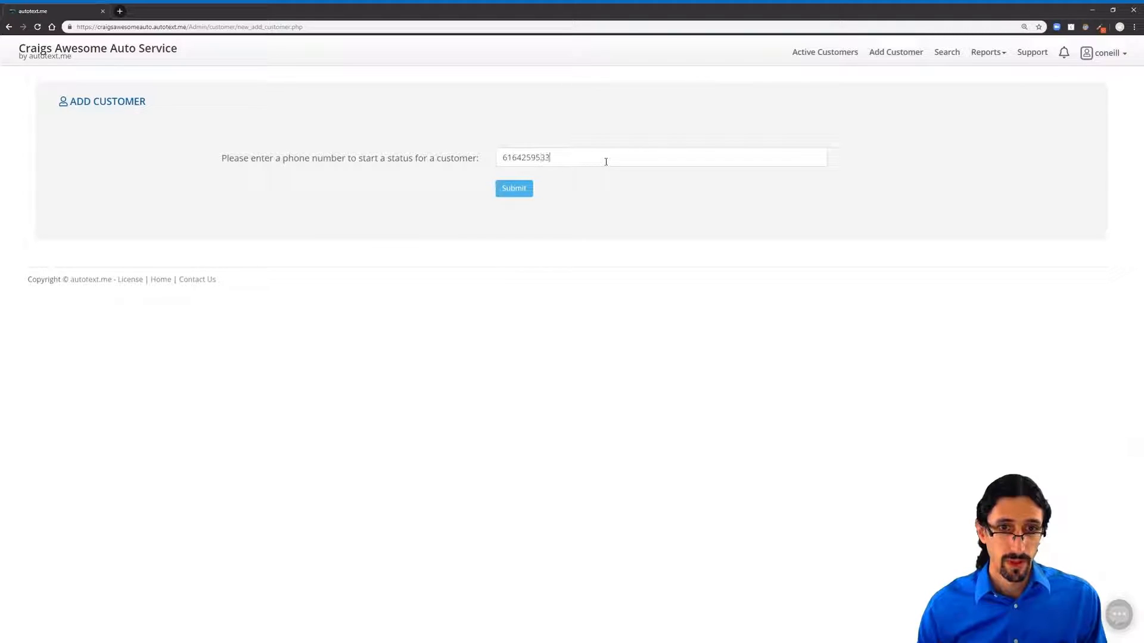
Step: Look up the customer by phone, pick the 2002 Honda Odyssey, note 'Rattle over bumps.', and add it
key(Return)
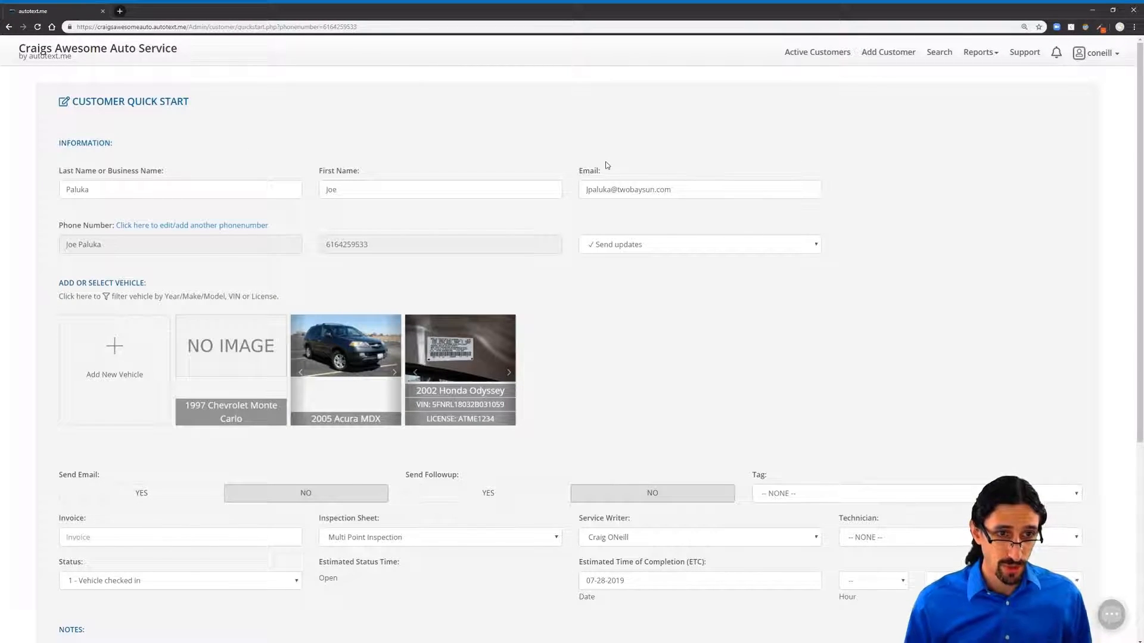
click(460, 360)
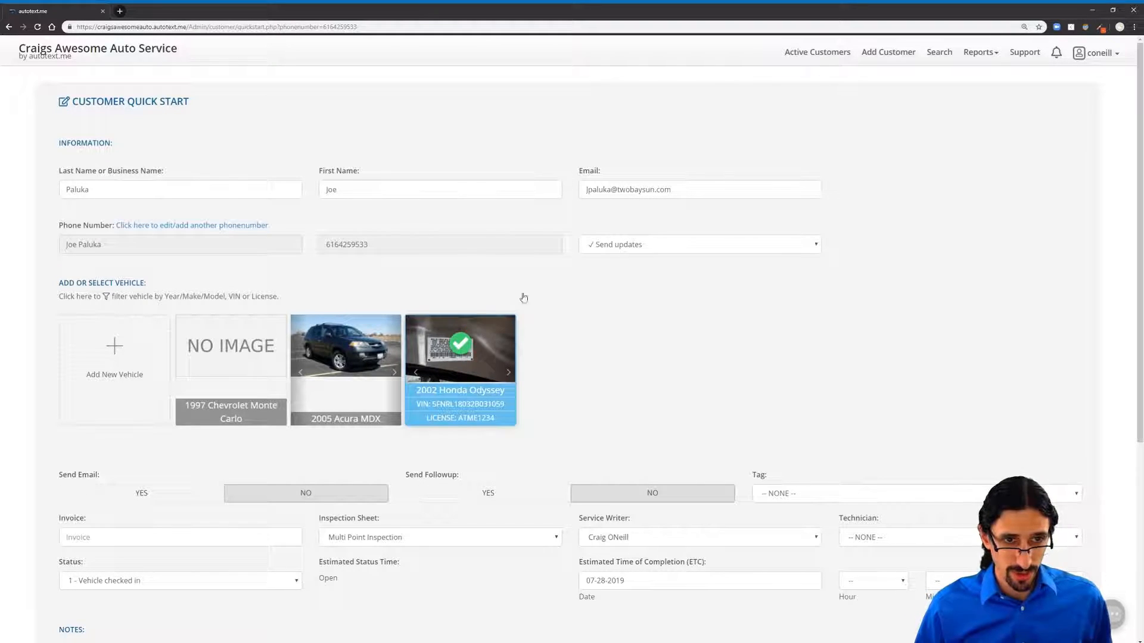
scroll(488, 260, down, 3)
scroll(488, 260, down, 2)
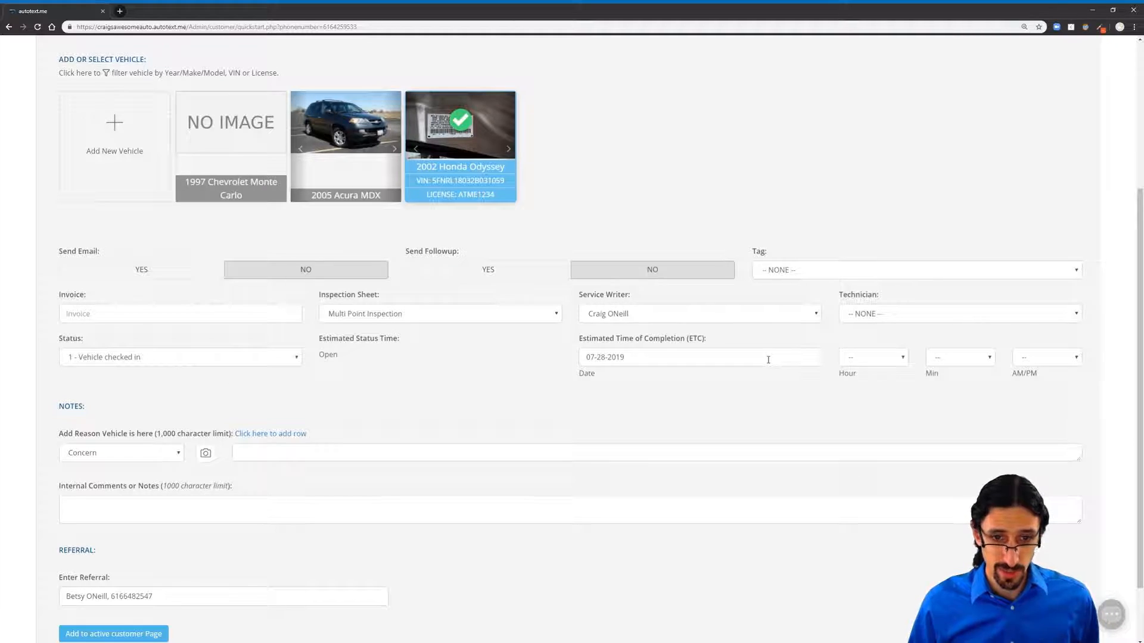
click(318, 456)
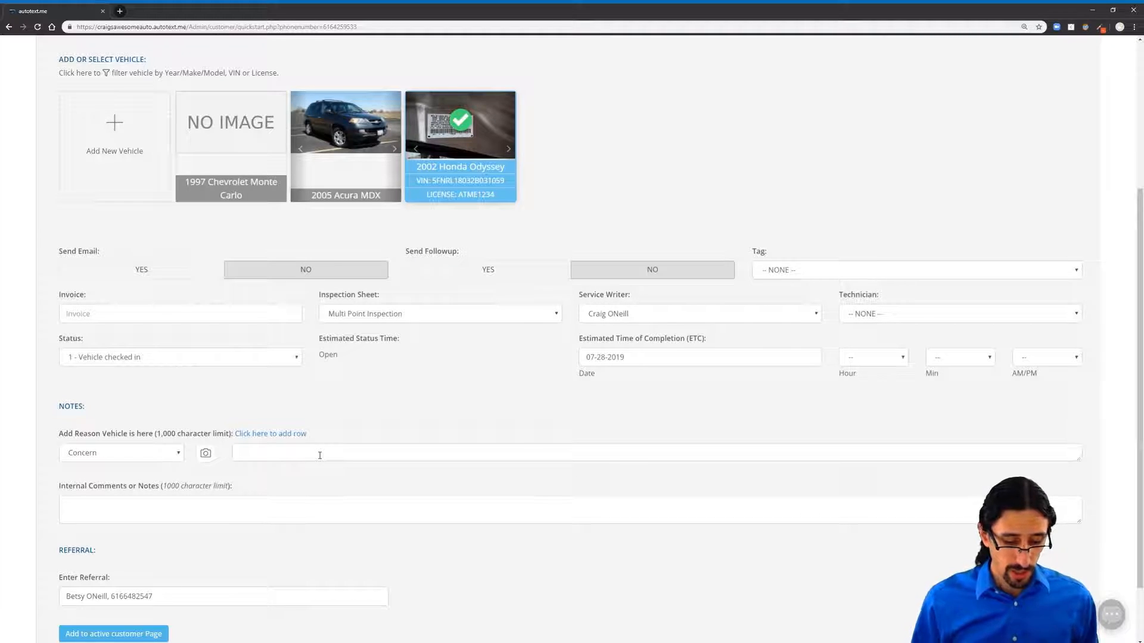
text(Rattle)
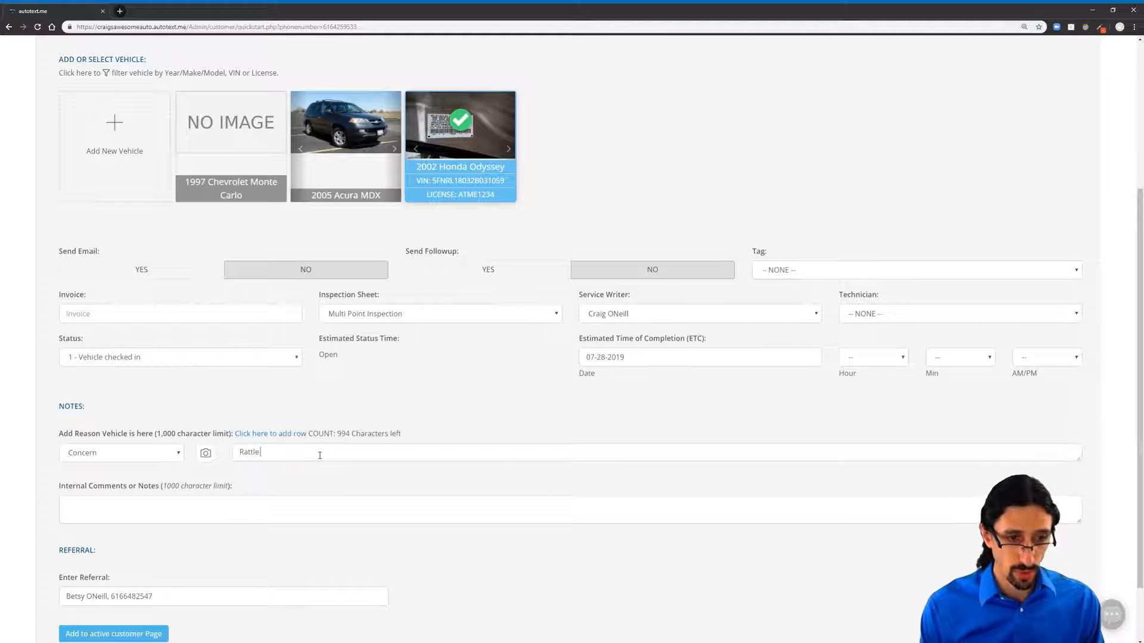
text( over bumps.)
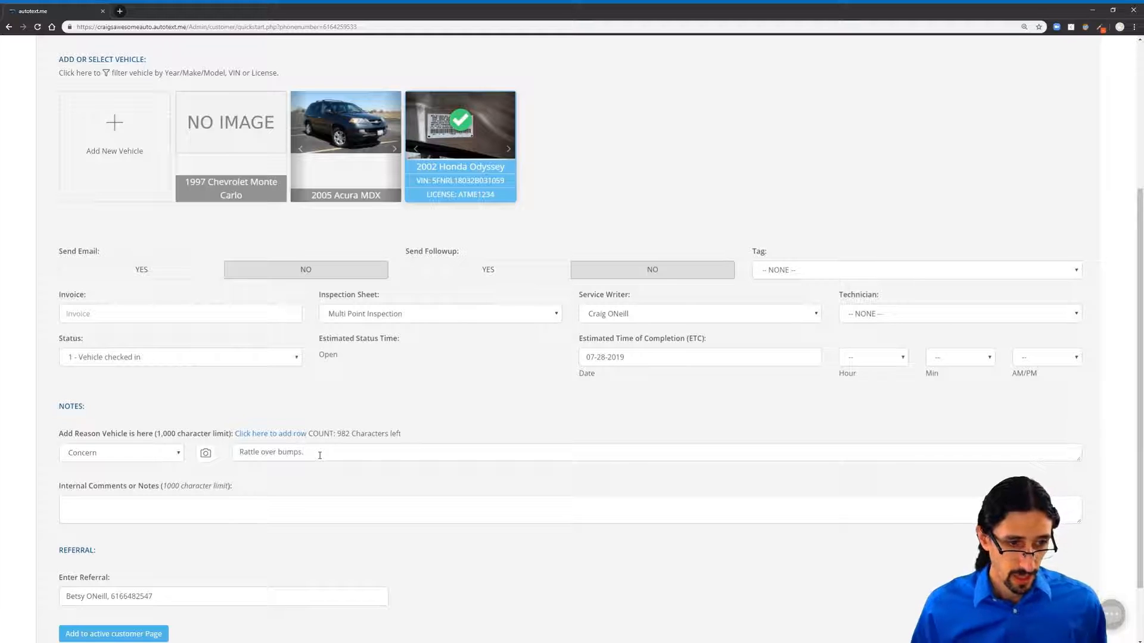
scroll(320, 455, down, 2)
click(143, 557)
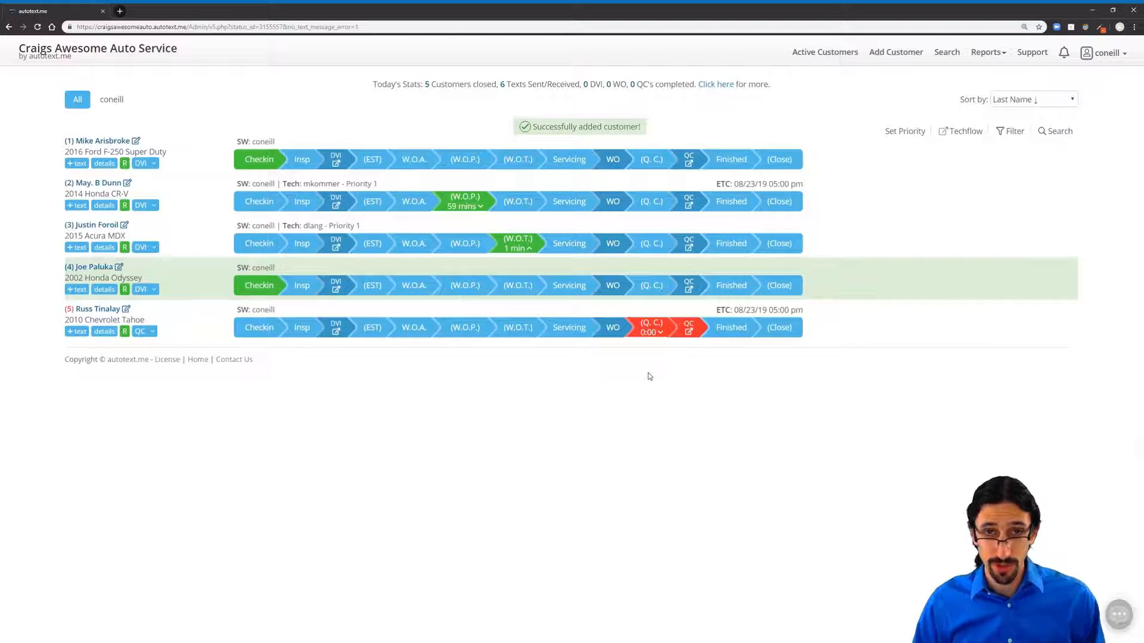
key(alt+Tab)
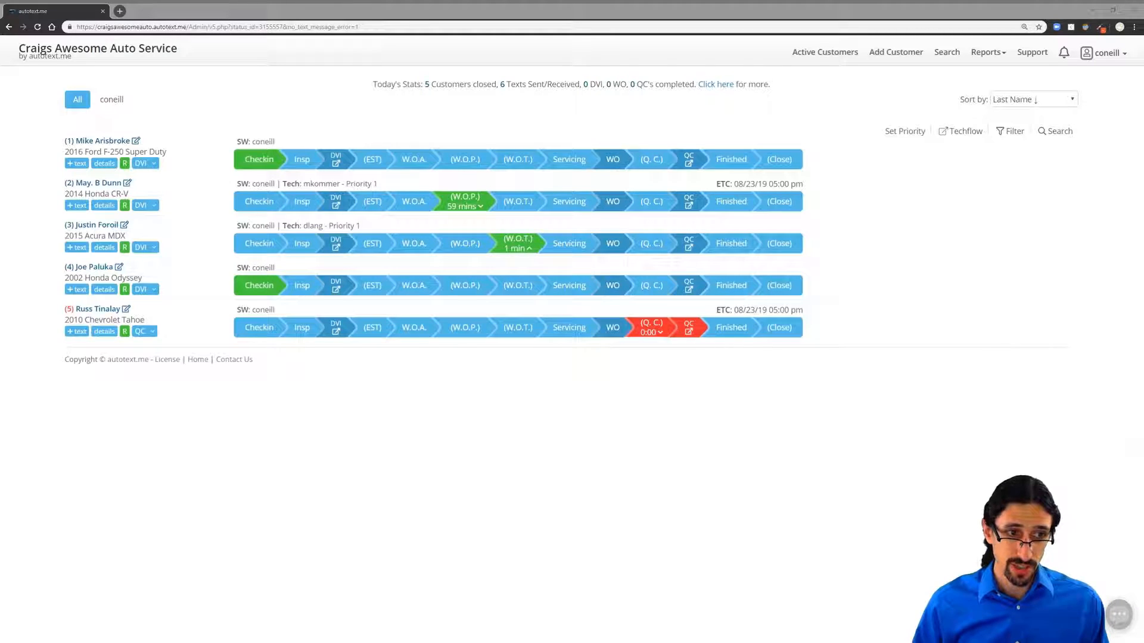
click(77, 289)
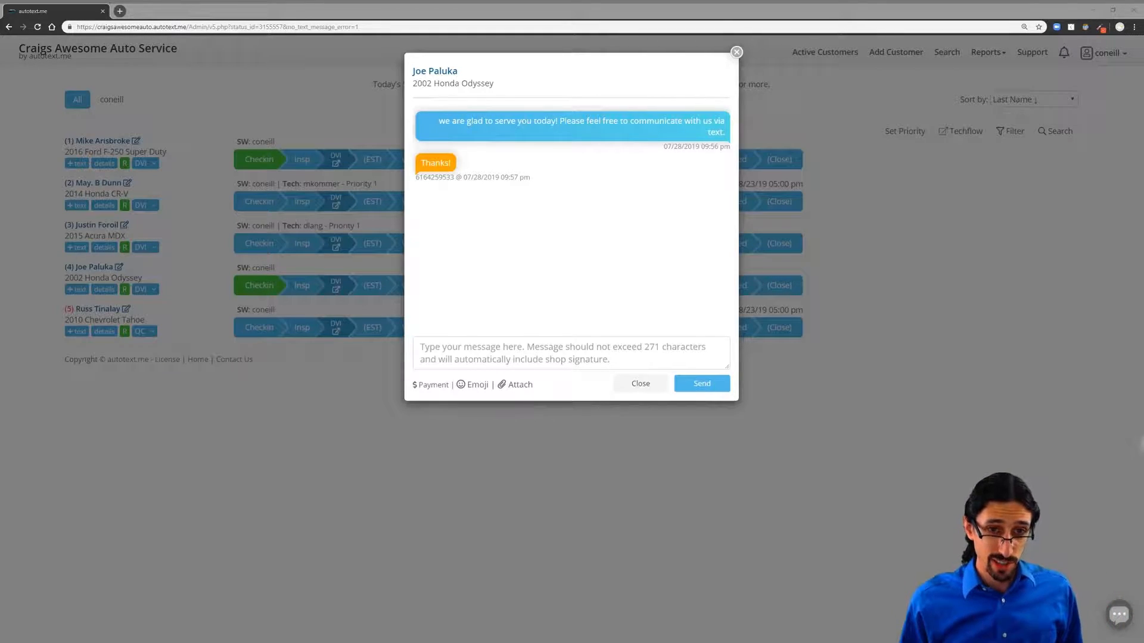
click(736, 53)
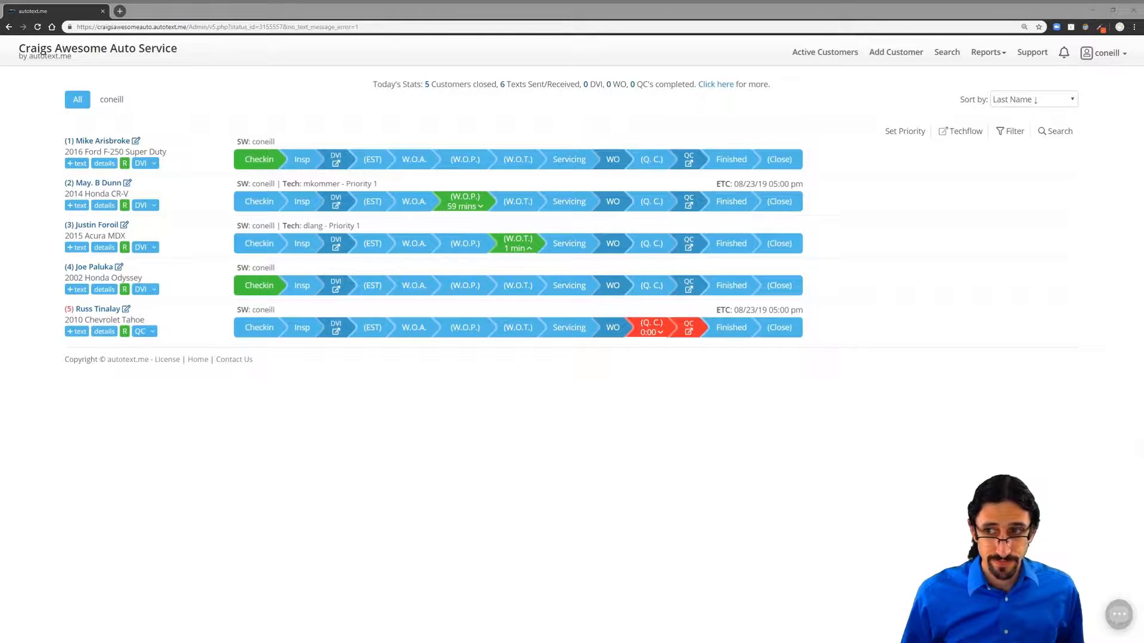
Step: Reload the list in full screen and open the Odyssey owner's 'I have a question!' reply
click(1011, 427)
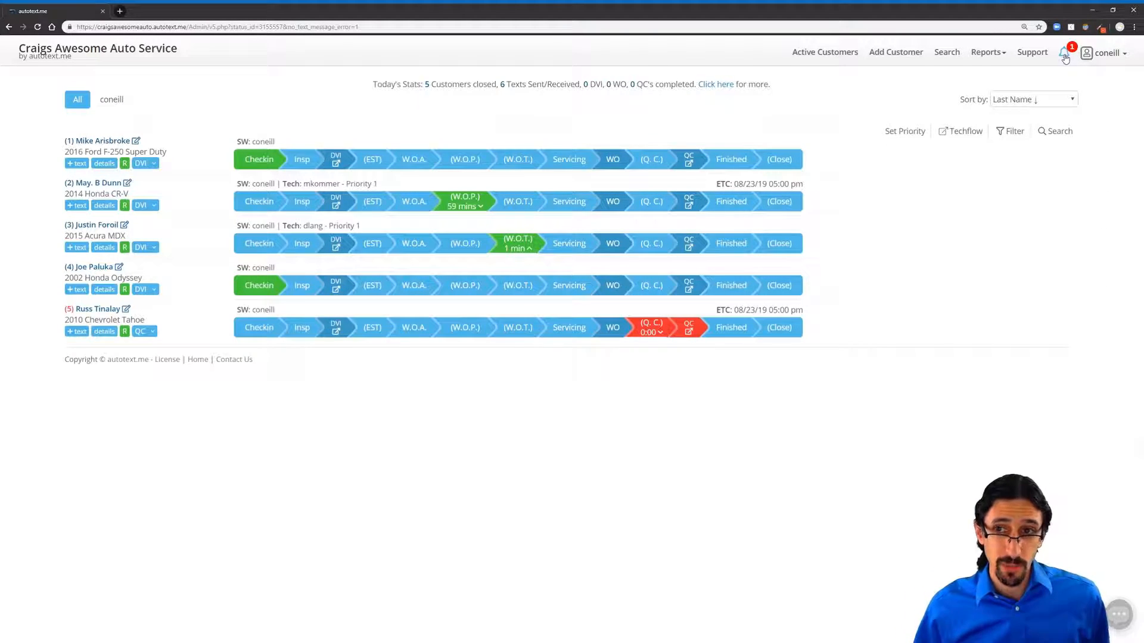
click(112, 51)
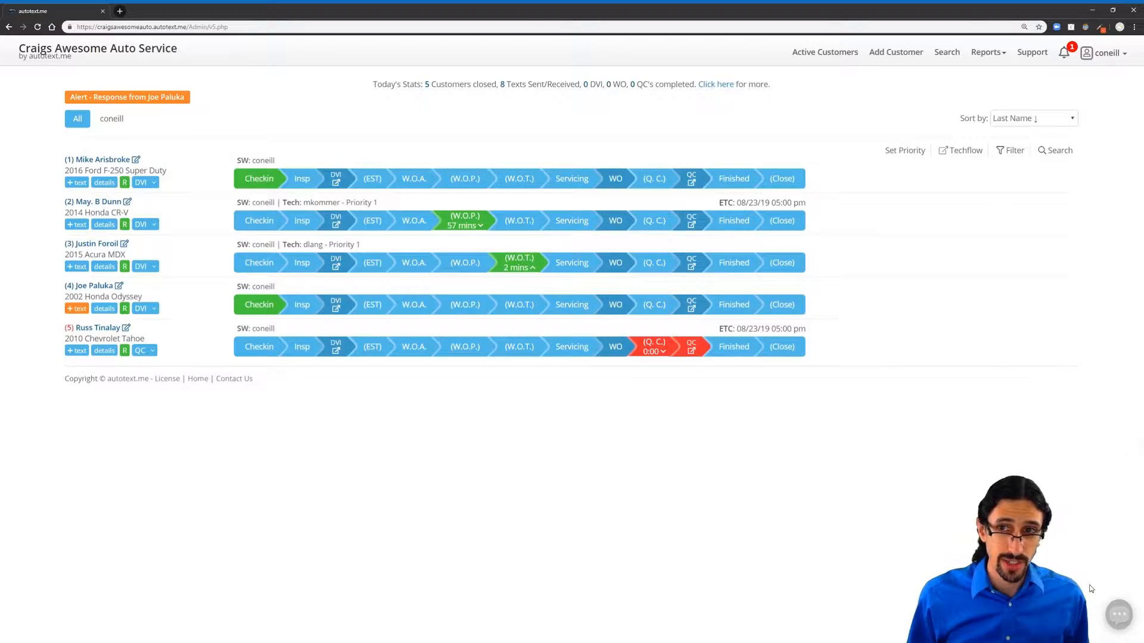
key(F11)
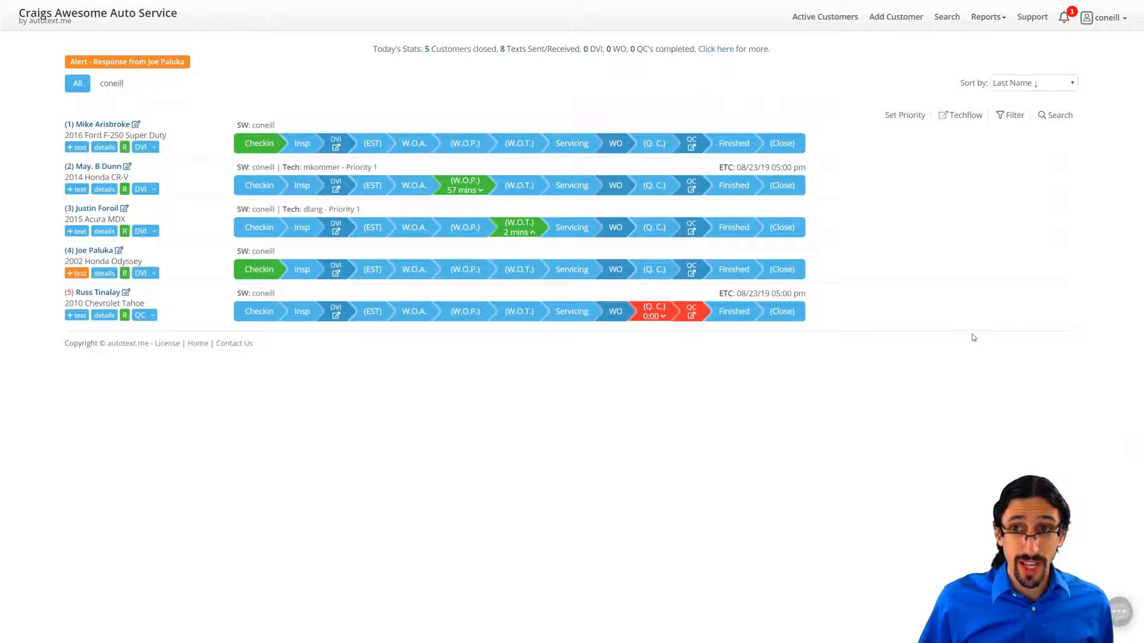
click(1064, 19)
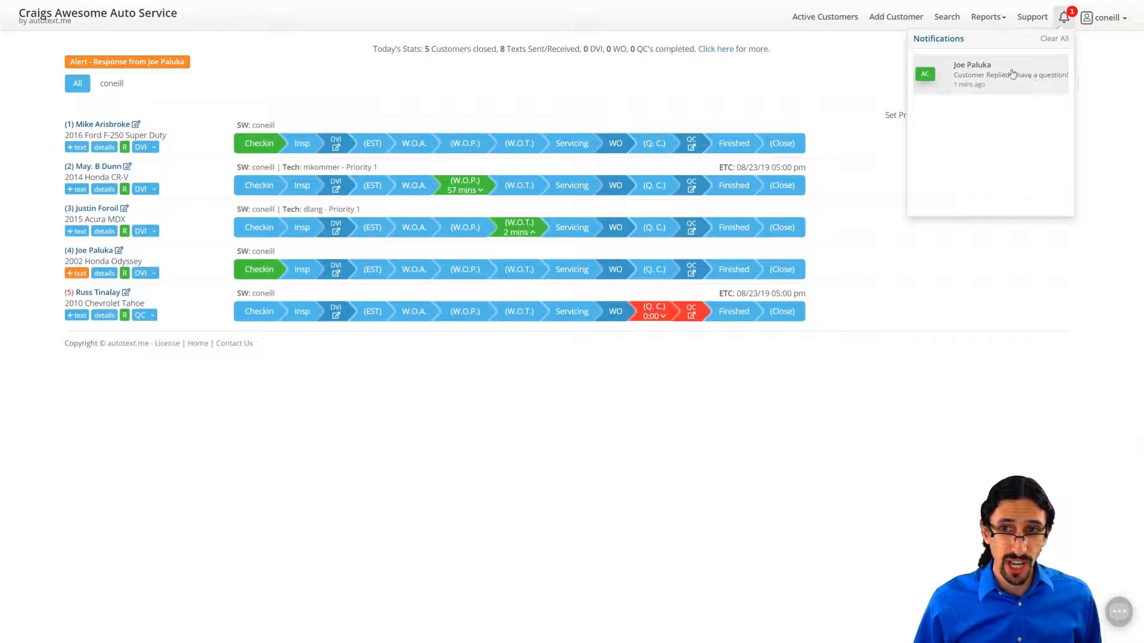
click(1032, 72)
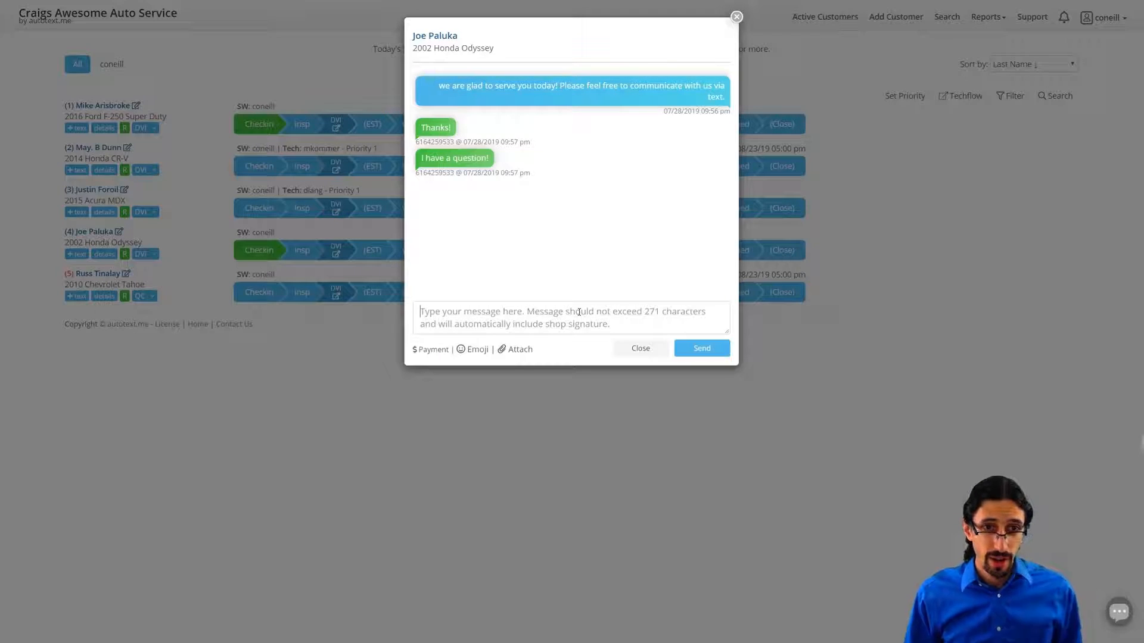
Step: Send 'Go ahead!' to the Odyssey owner in their text thread
click(579, 312)
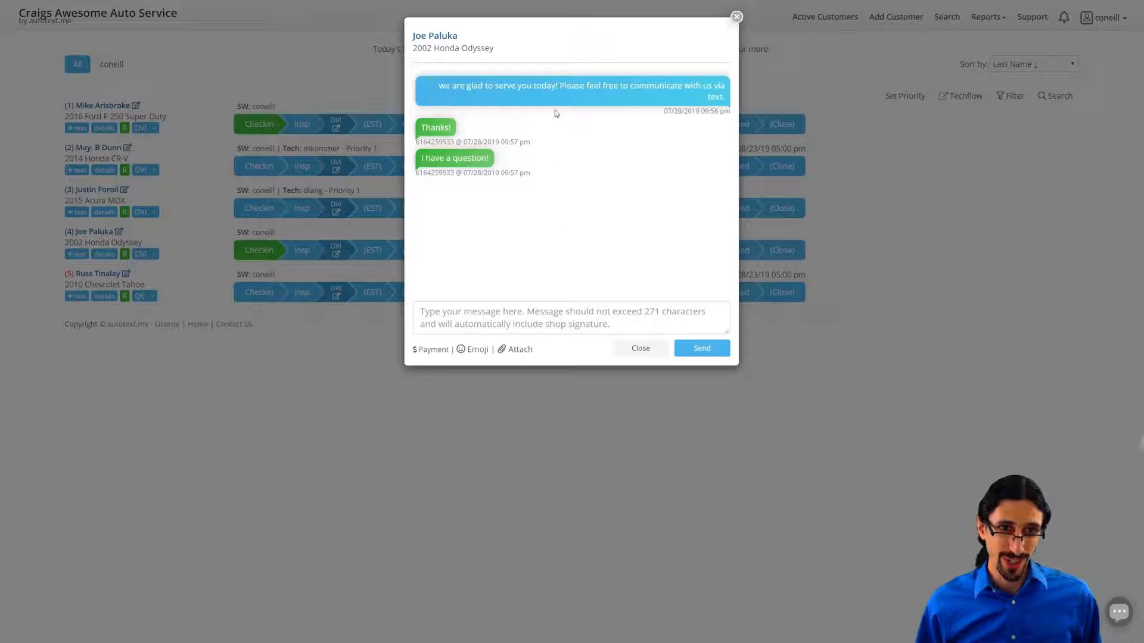
click(737, 17)
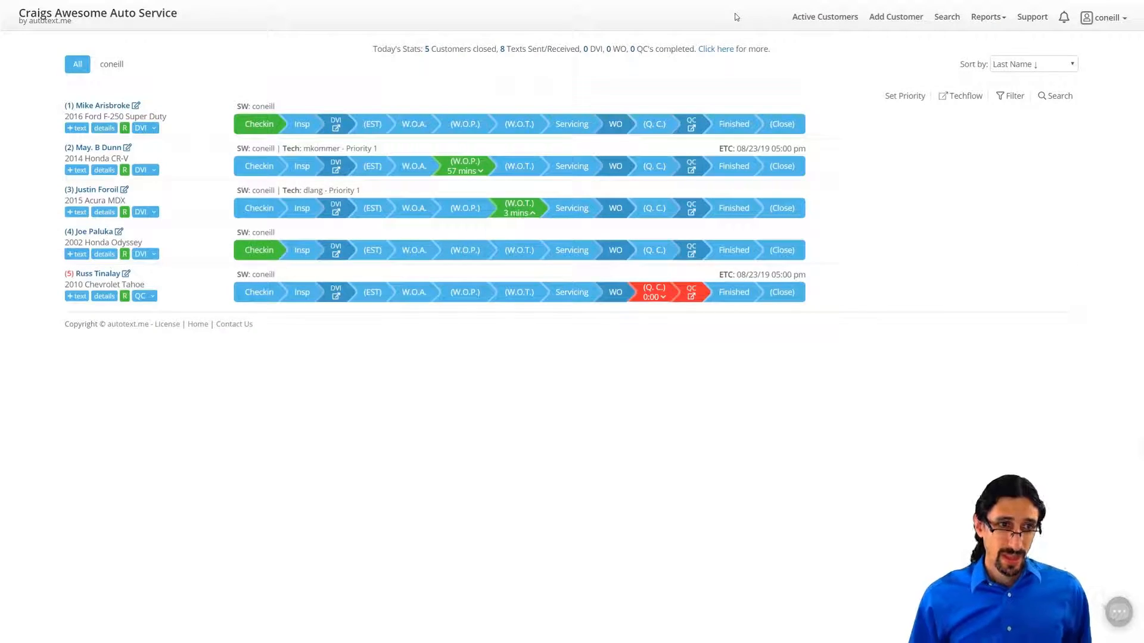
click(84, 255)
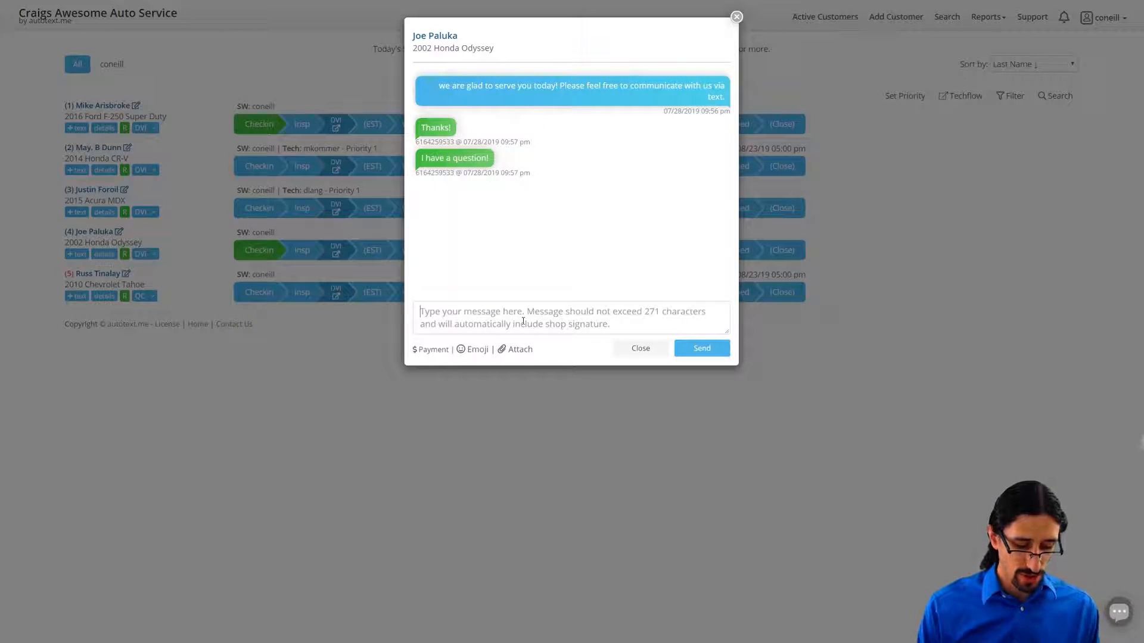
text(Go ahead!)
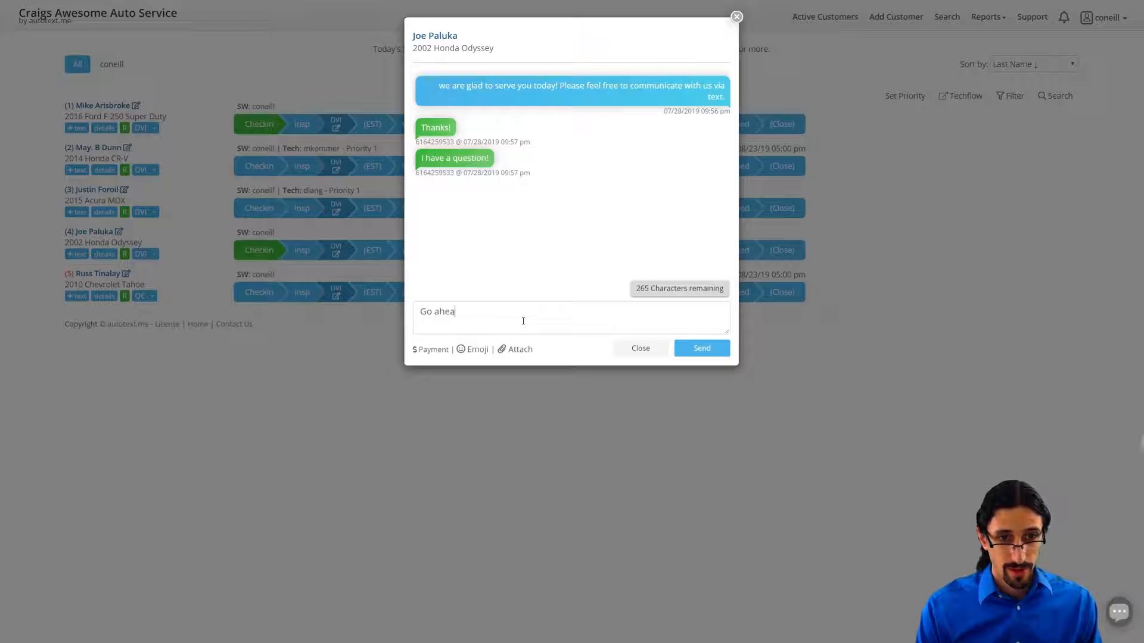
key(Return)
click(694, 350)
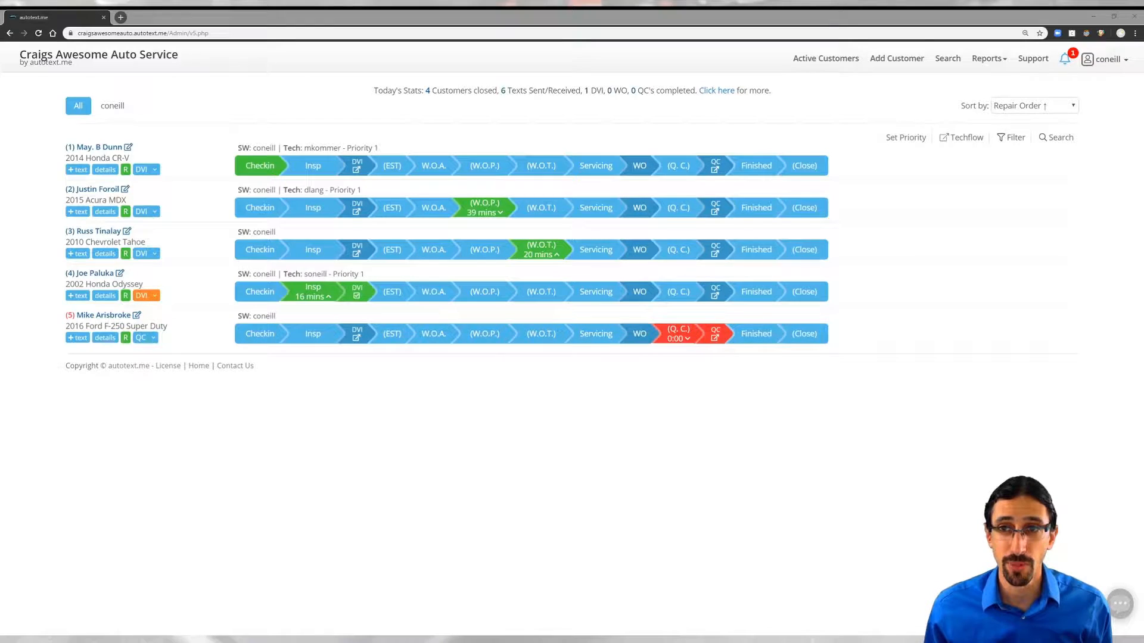
Step: Move the 2002 Honda Odyssey from inspection to the (EST) stage
click(1064, 58)
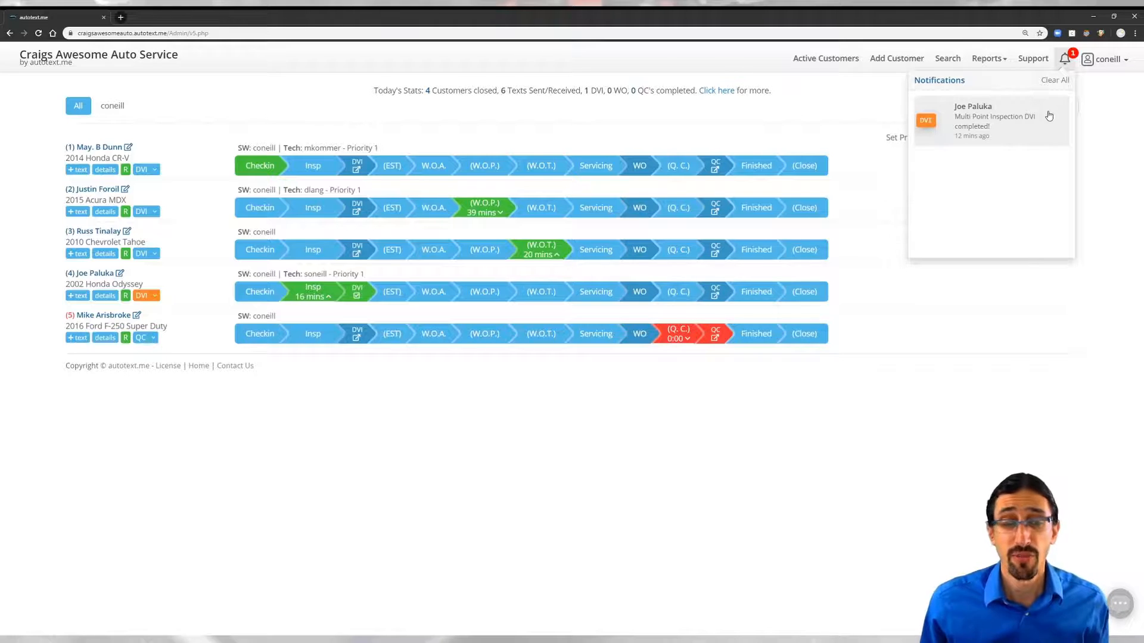
click(391, 298)
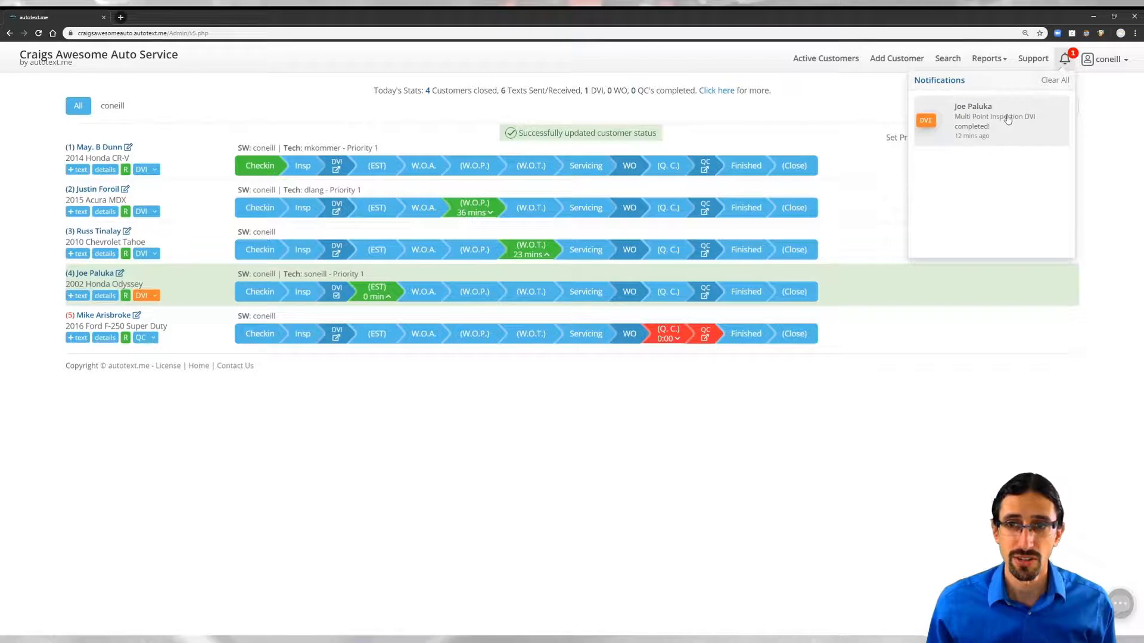
Step: Open the Odyssey's DVI report and filter through passed, attention/failed, hidden, and photo-attached items
click(994, 131)
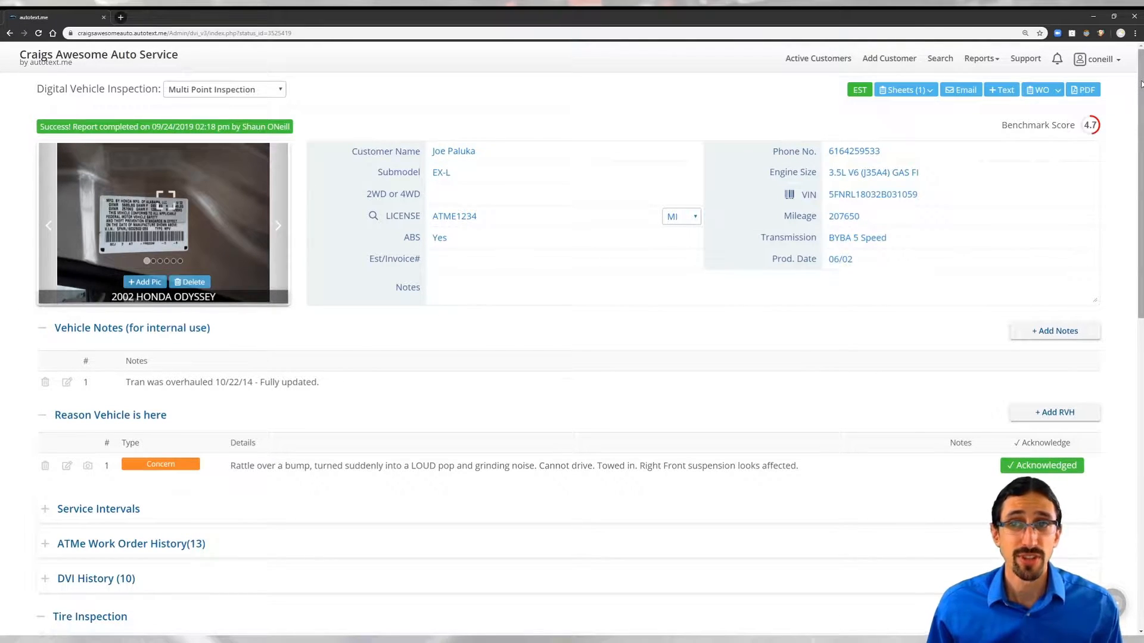
drag(1139, 84, 1139, 396)
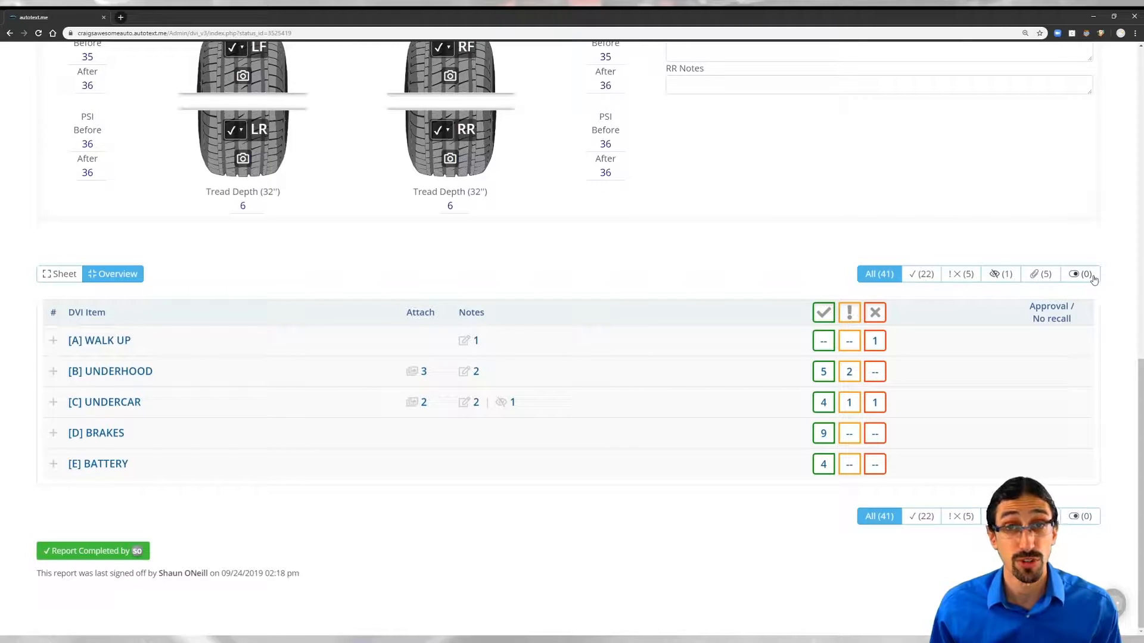
click(923, 275)
click(960, 275)
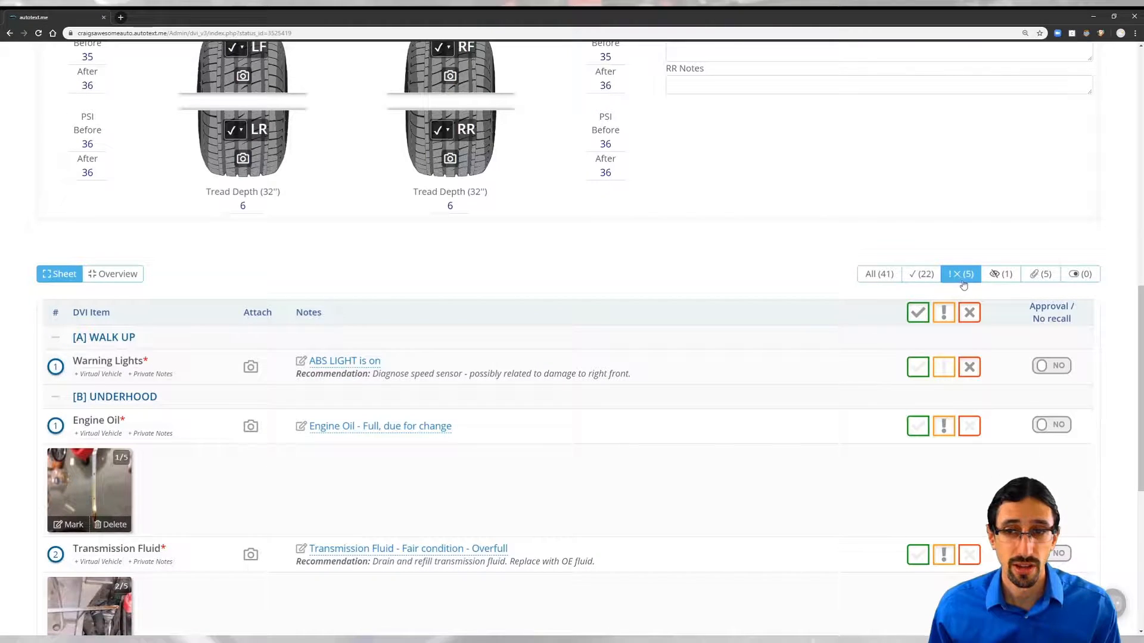
click(1001, 274)
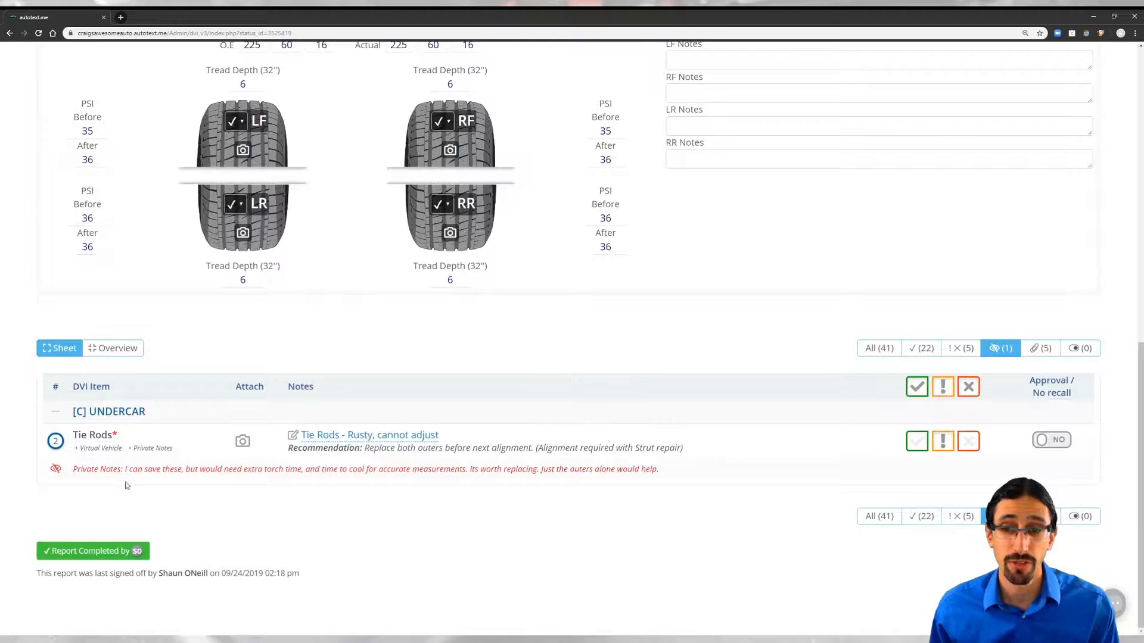
click(1051, 352)
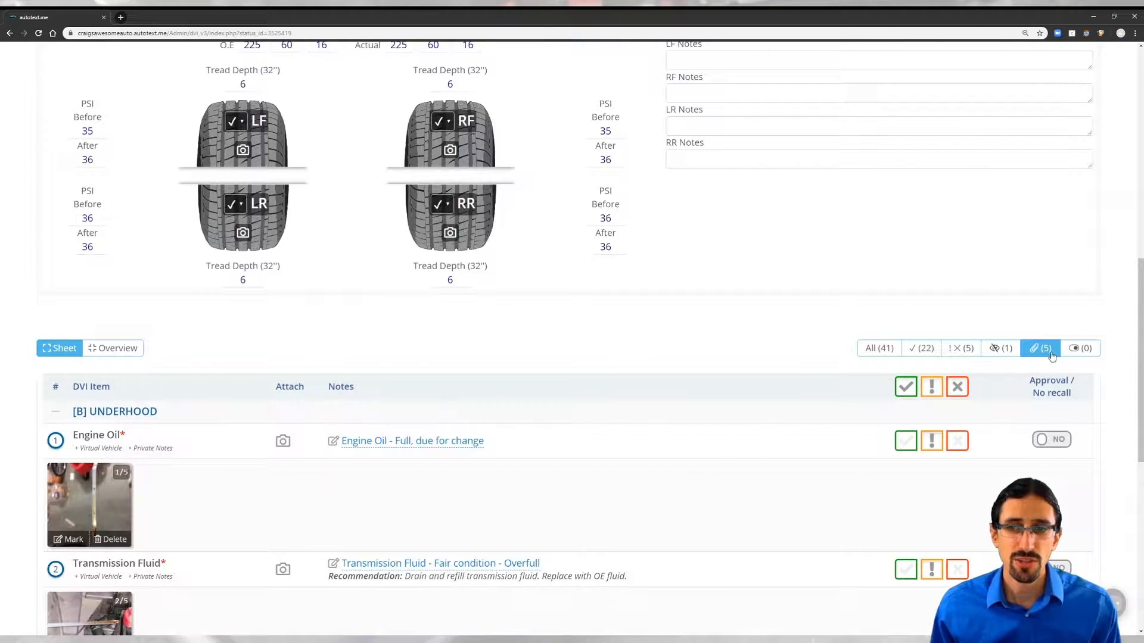
scroll(1139, 294, down, 1)
scroll(590, 349, down, 4)
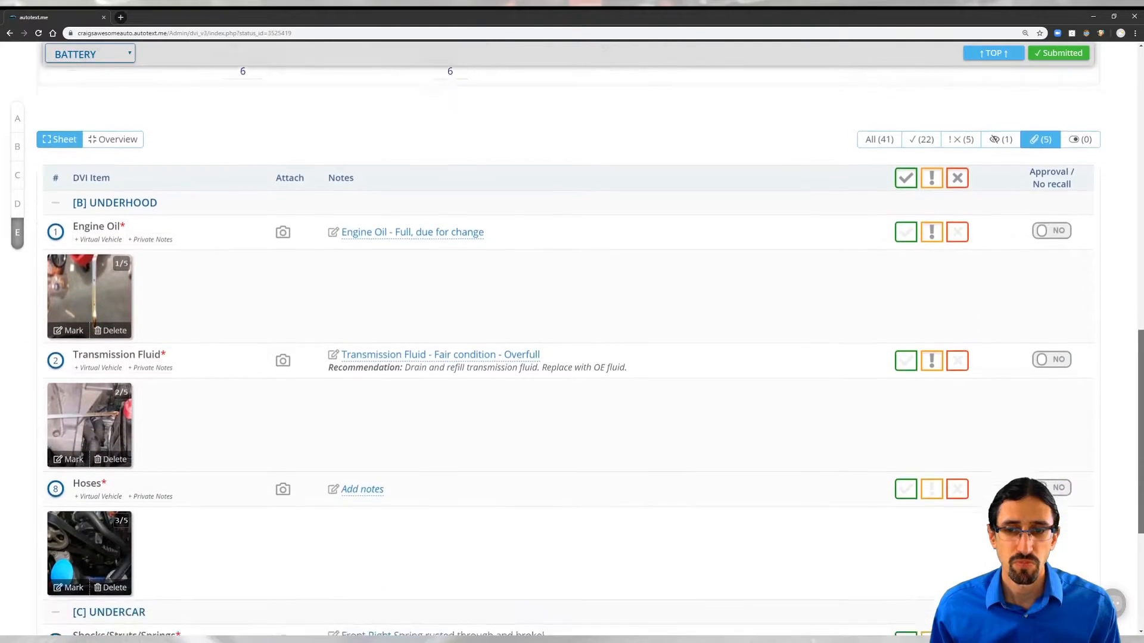
scroll(1123, 423, down, 1)
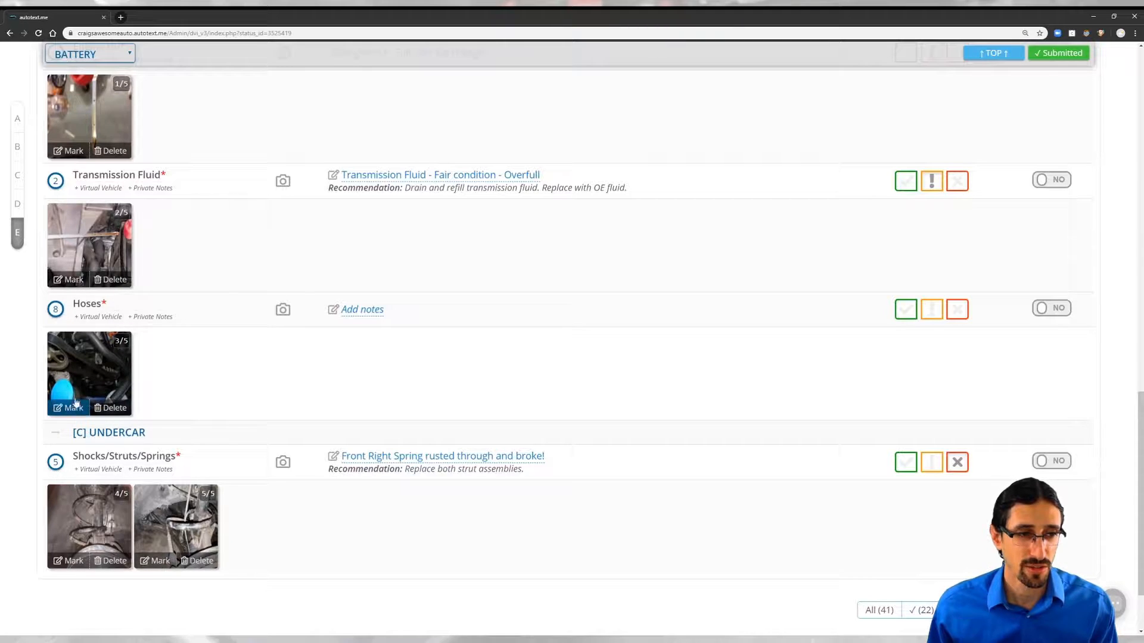
Step: Mark the Hoses inspection item as passed
click(81, 374)
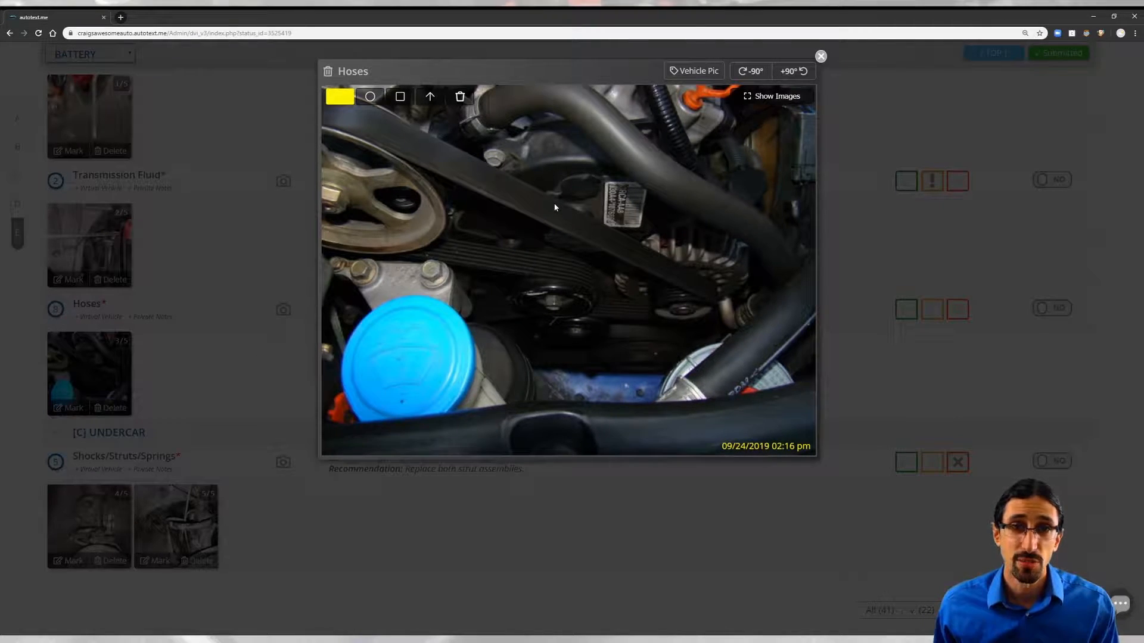
click(821, 56)
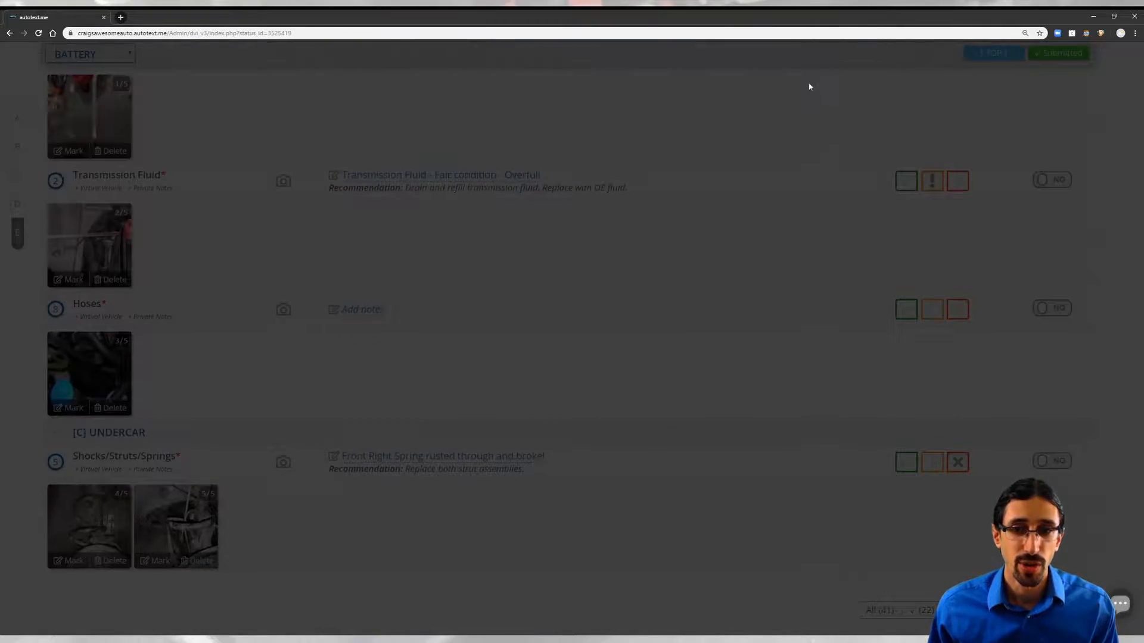
click(906, 310)
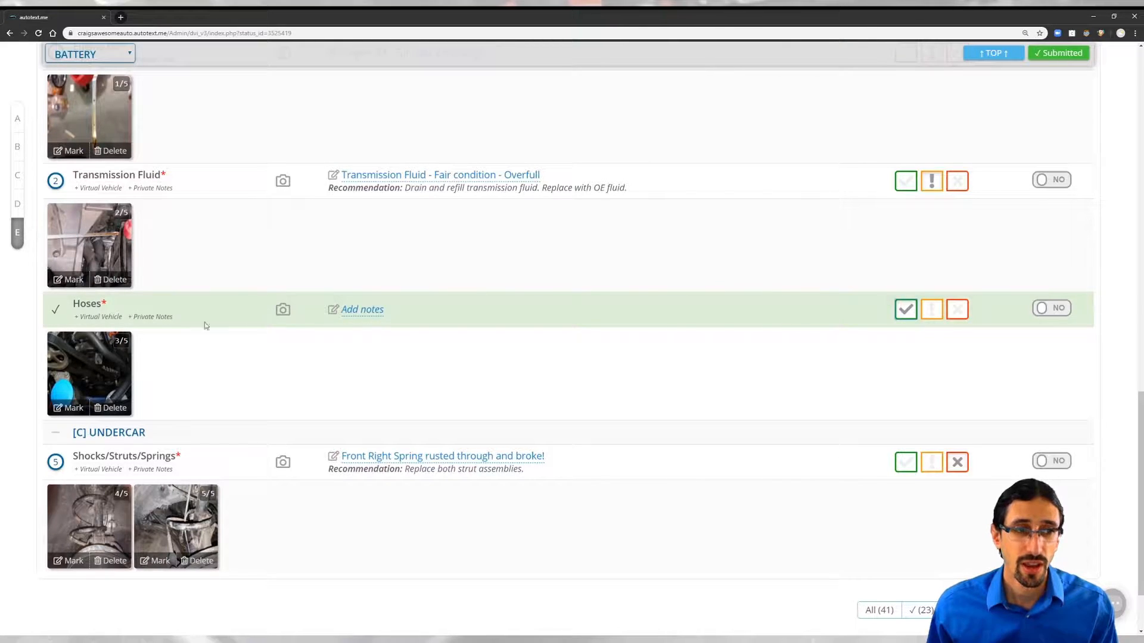
Step: Draw a green arrow on the Hoses photo with the note 'Hoses look good' and save it
click(99, 373)
click(338, 97)
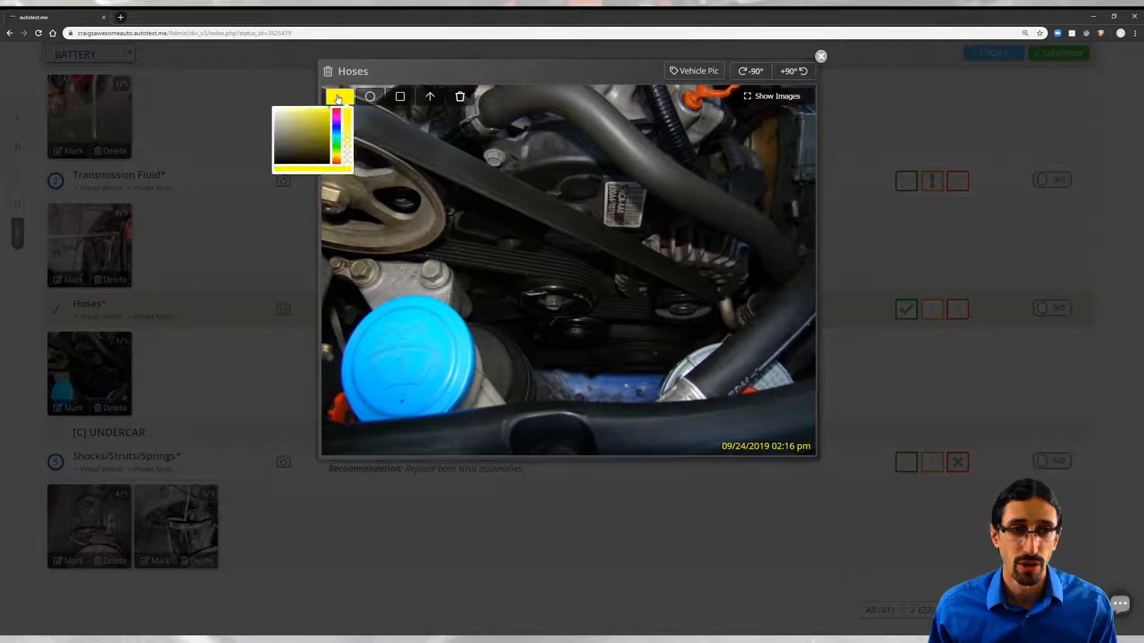
click(336, 142)
click(429, 97)
mouse_move(362, 124)
mouse_down()
mouse_move(425, 186)
mouse_move(593, 190)
mouse_move(645, 165)
mouse_move(611, 184)
mouse_move(589, 153)
mouse_up()
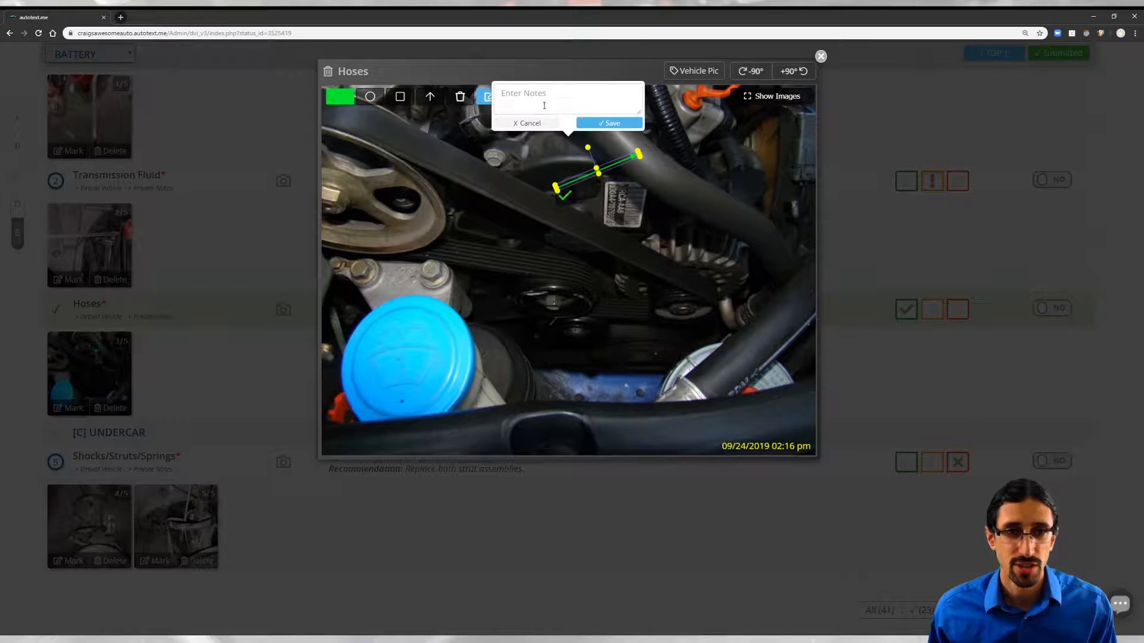
text(Ho)
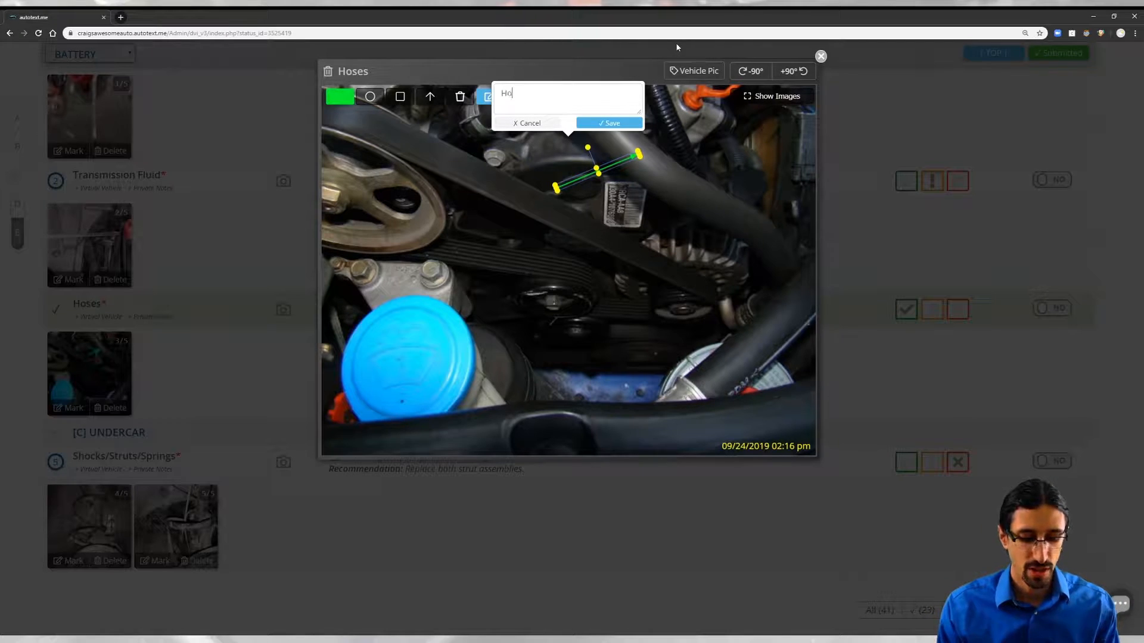
text(ses look good!)
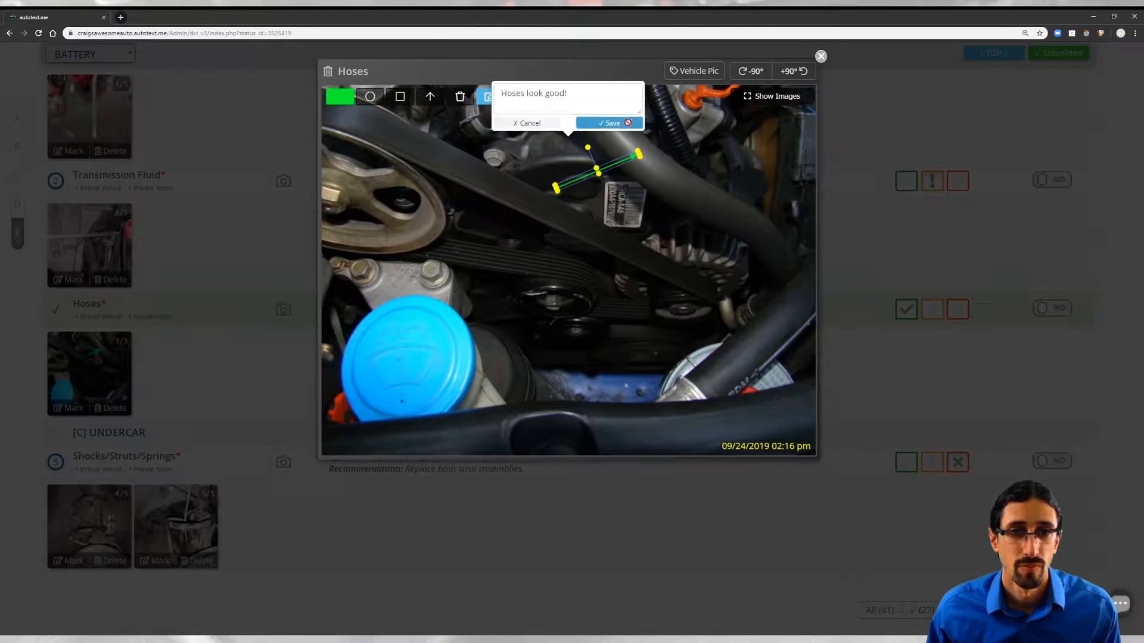
click(609, 123)
click(821, 57)
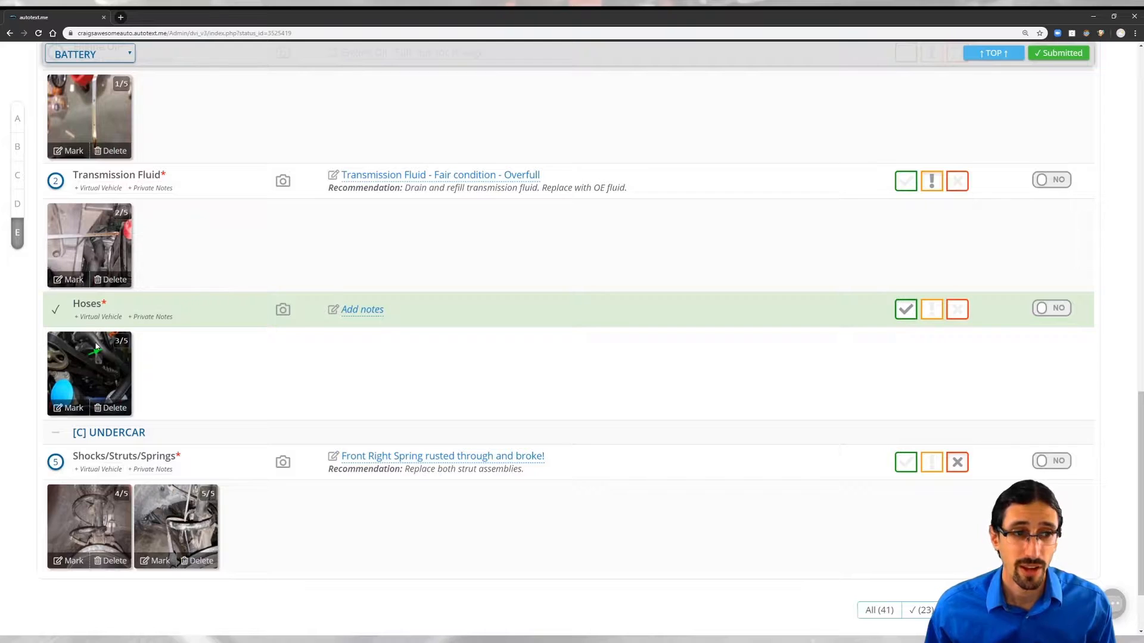
click(380, 314)
text(Looks )
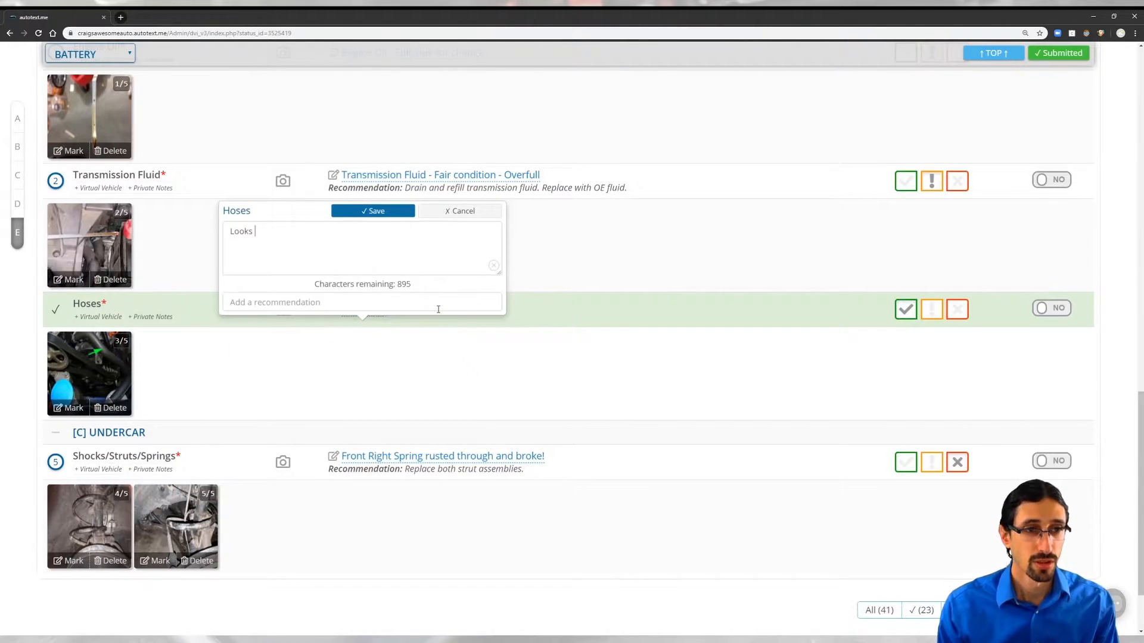
text(good!)
click(374, 211)
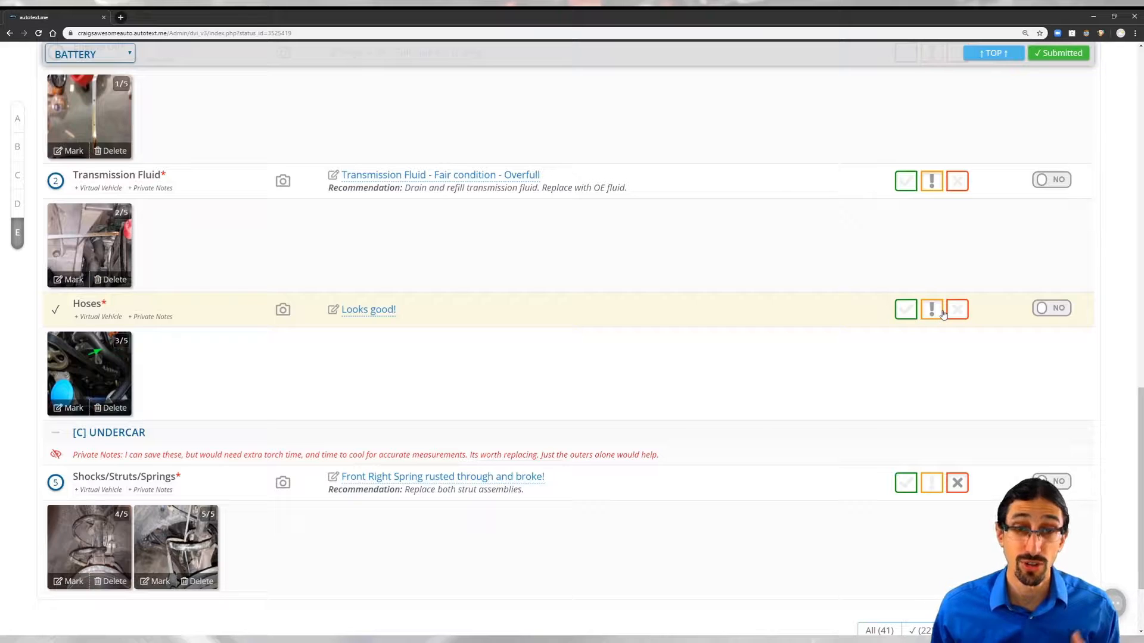
click(905, 309)
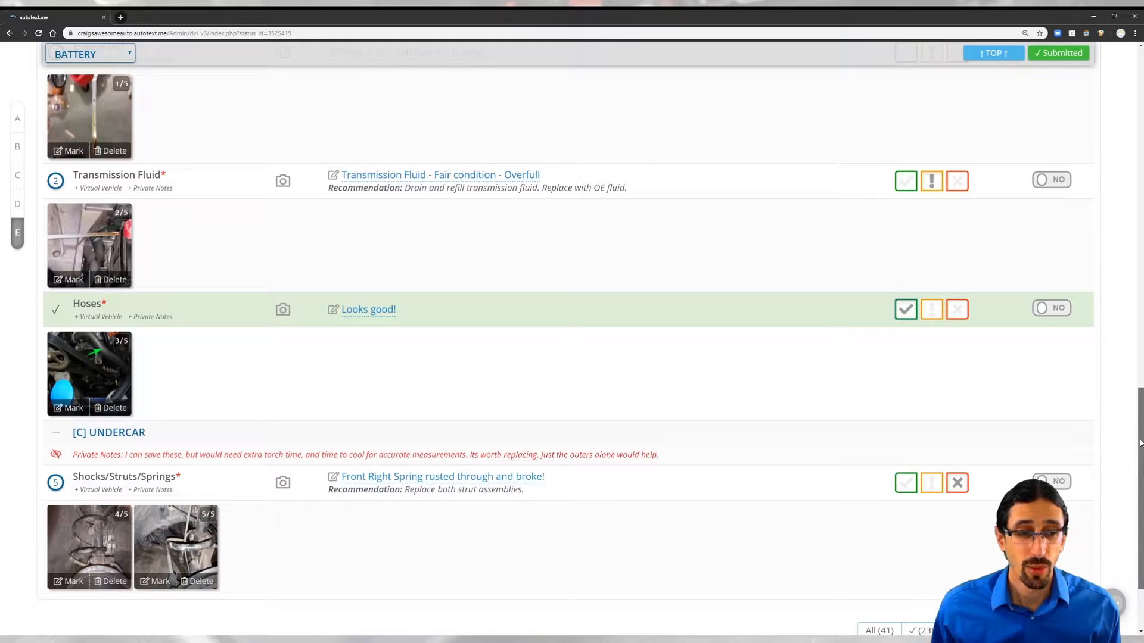
drag(1141, 443, 1108, 90)
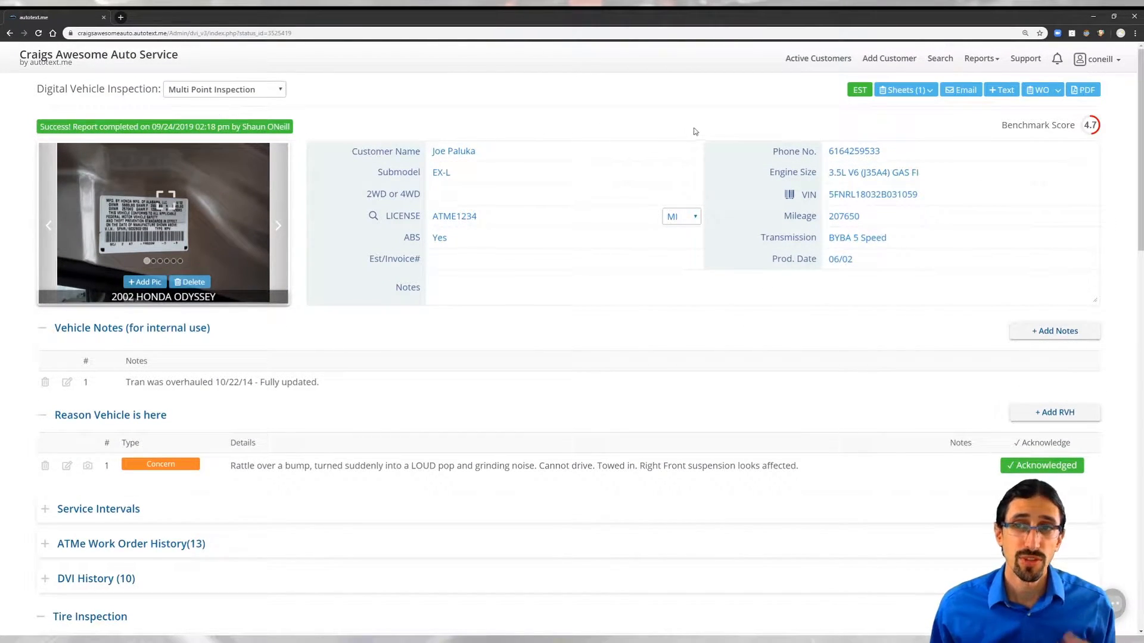
click(908, 90)
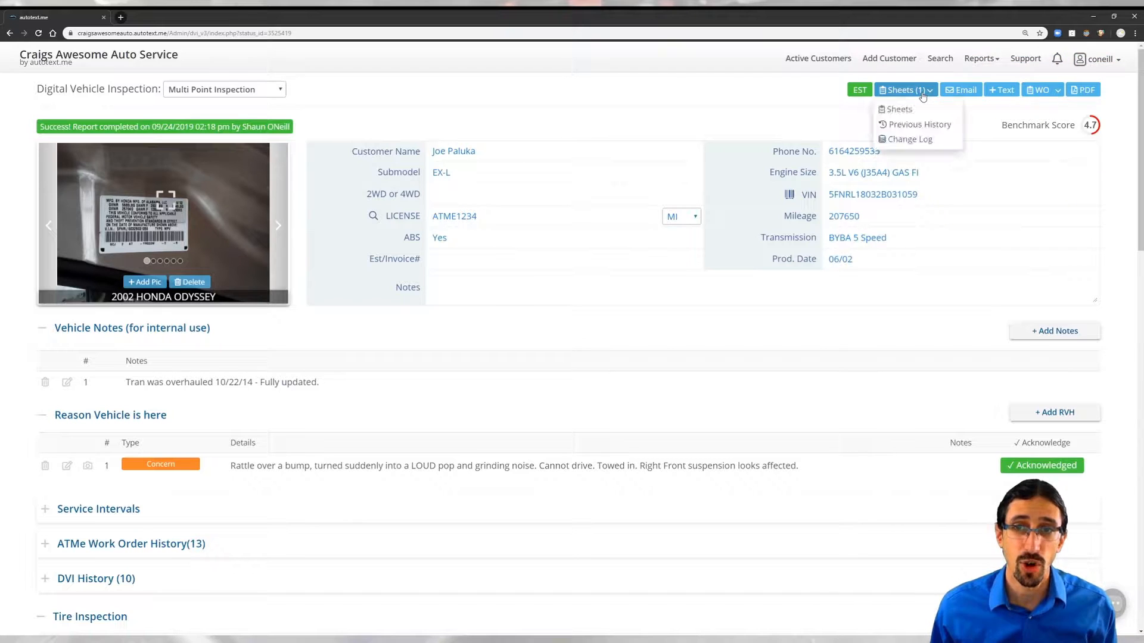
click(911, 141)
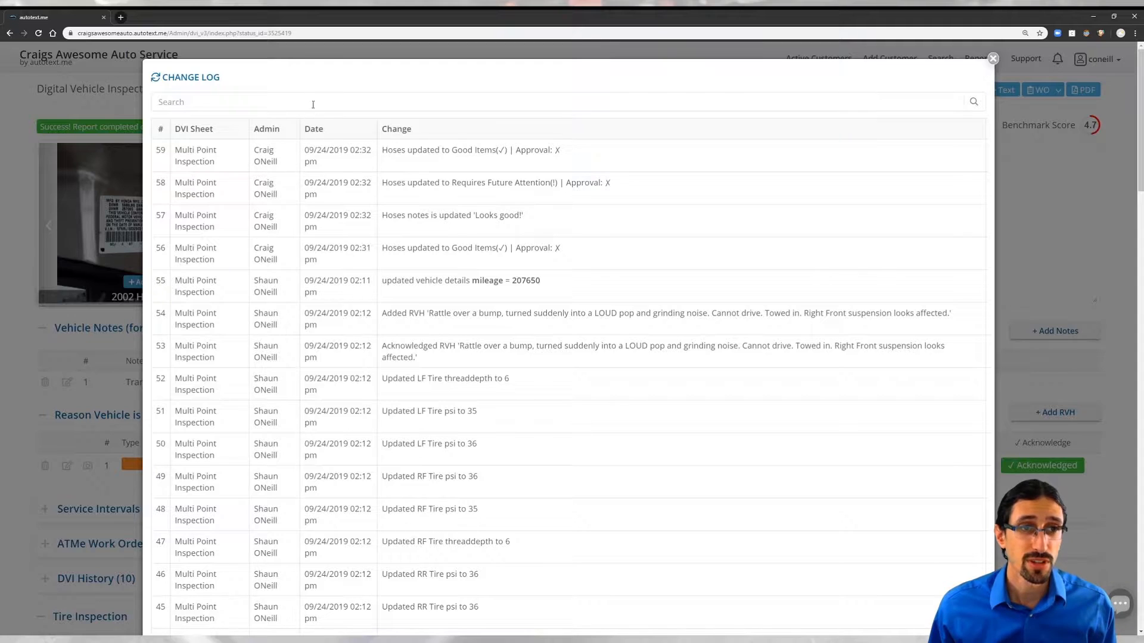
click(314, 102)
text(Craig)
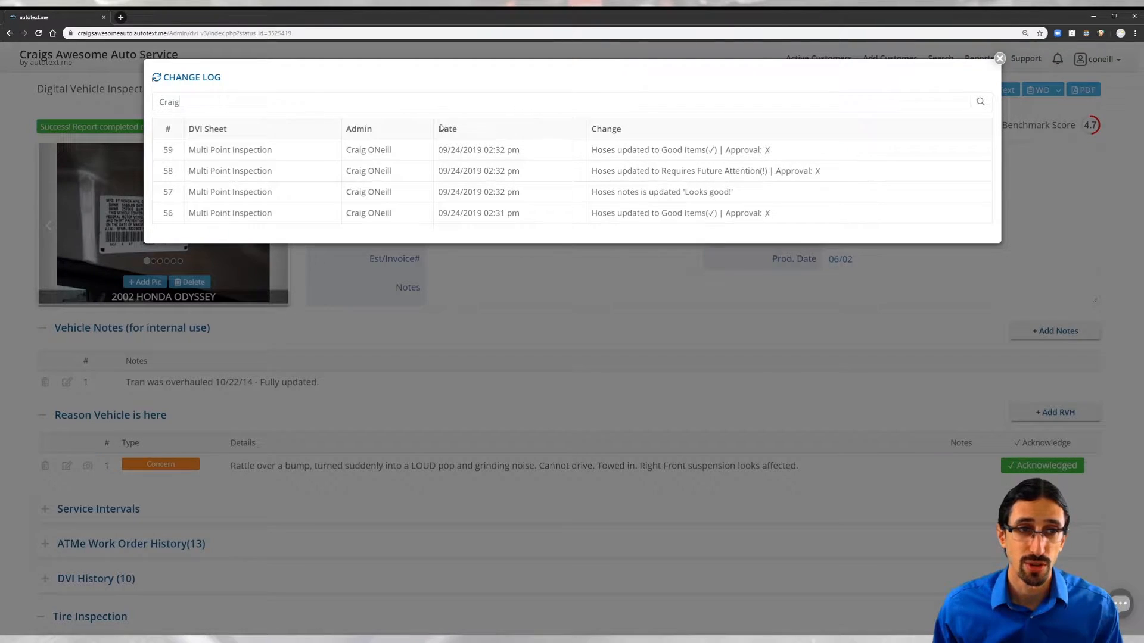
drag(188, 100, 115, 102)
text(Shaun)
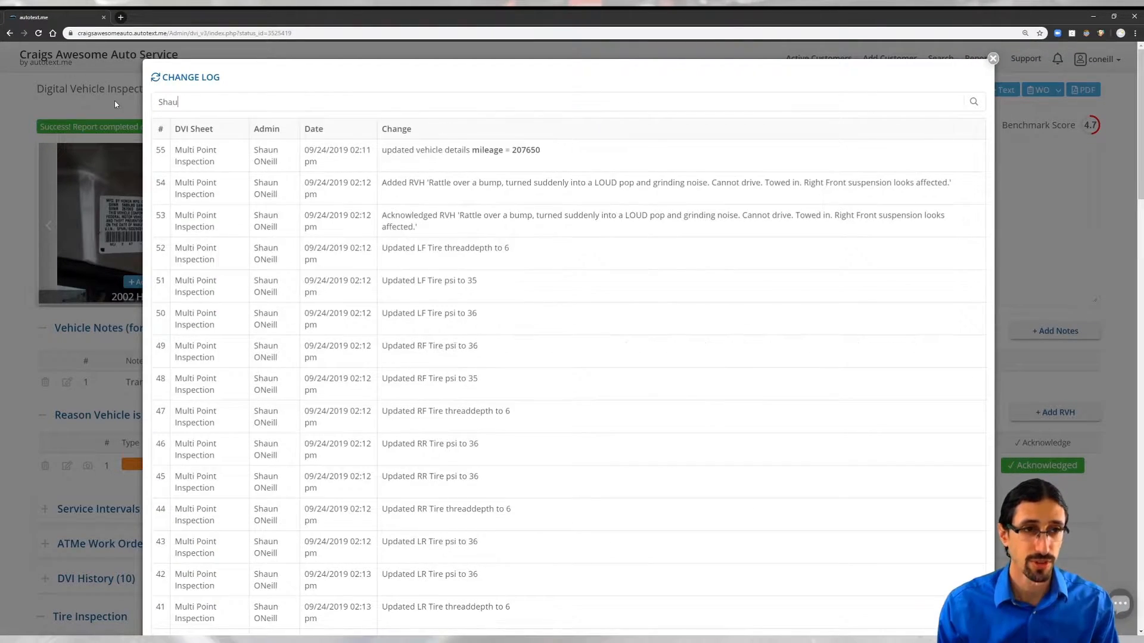
drag(186, 102, 139, 108)
text(Hoses)
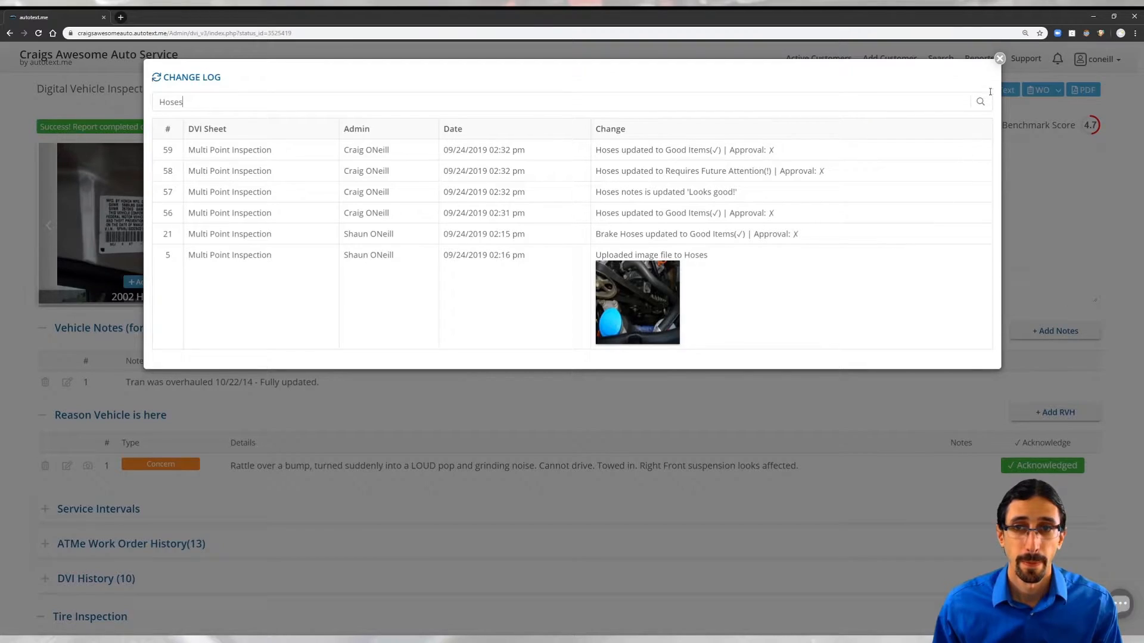
click(1001, 60)
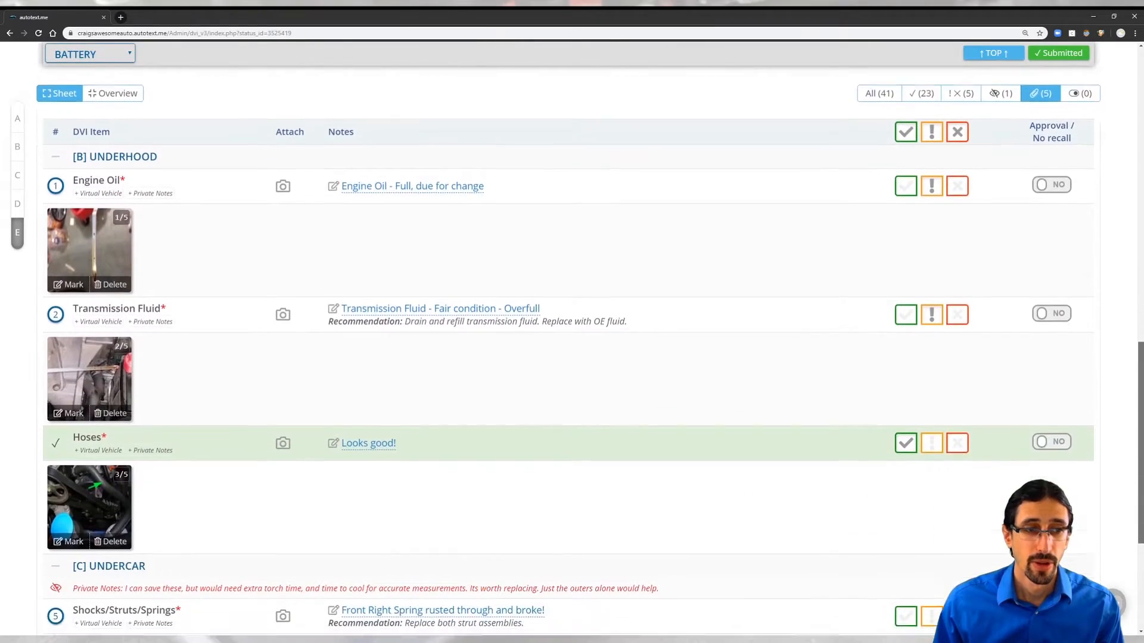
Step: Filter the Odyssey inspection sheet to the five attention or failed items, including Tie Rods
drag(1138, 398, 1138, 443)
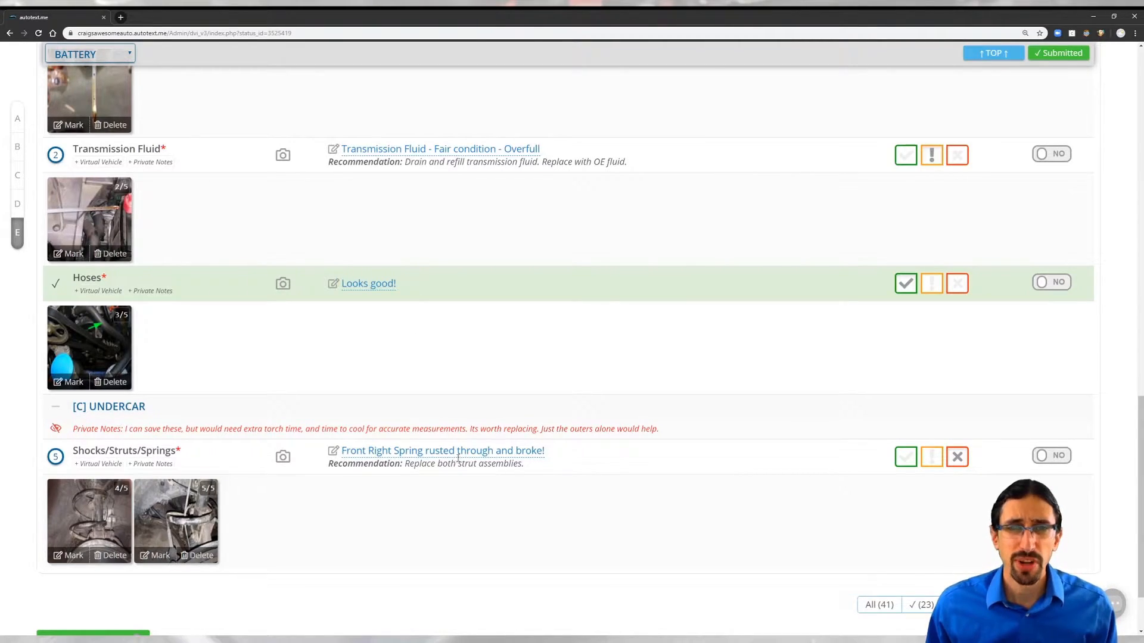
scroll(498, 305, up, 6)
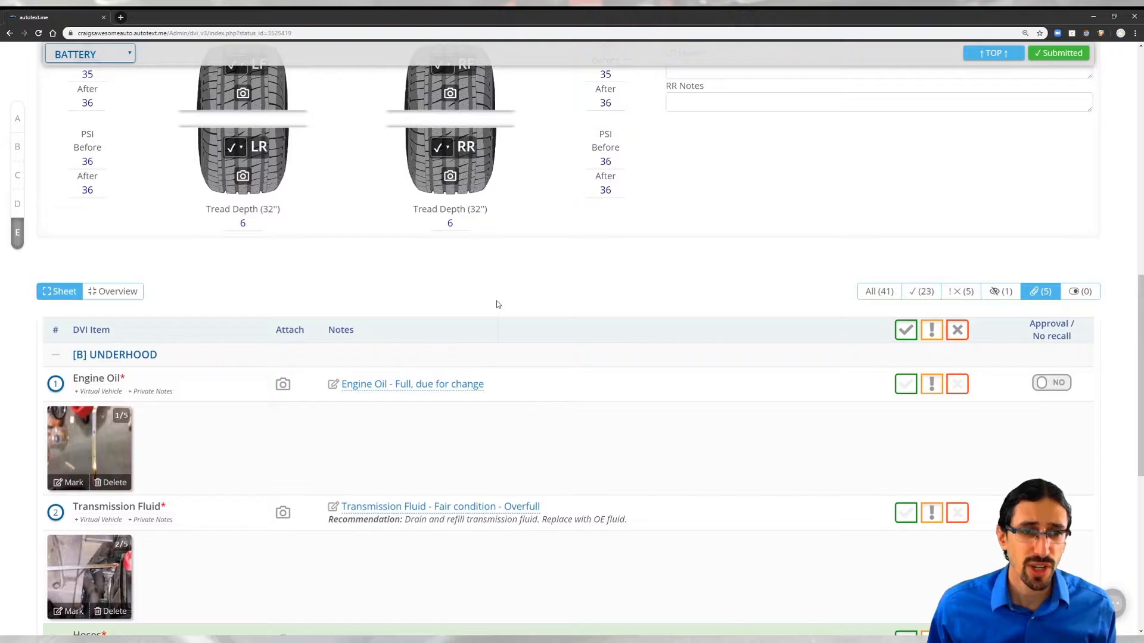
scroll(498, 304, down, 6)
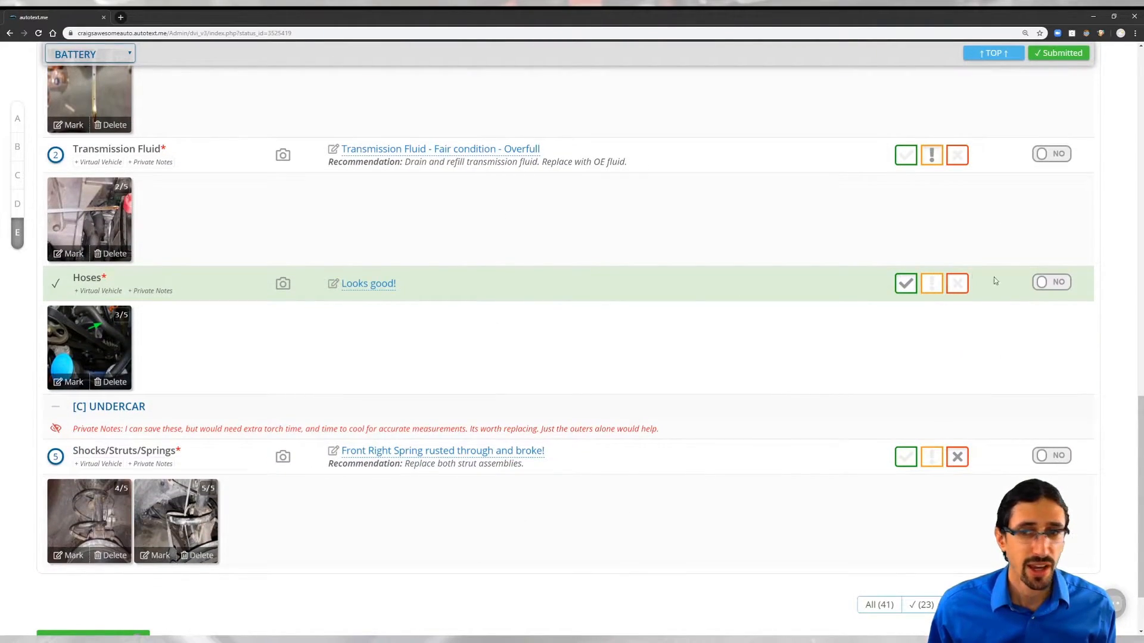
drag(1139, 419, 1134, 302)
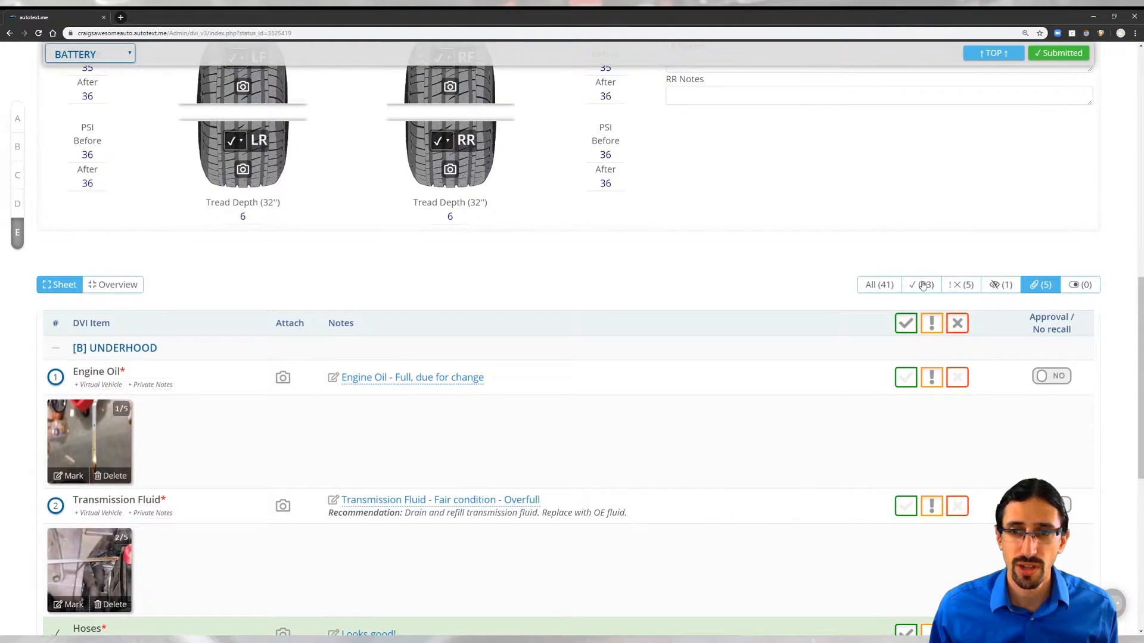
click(959, 281)
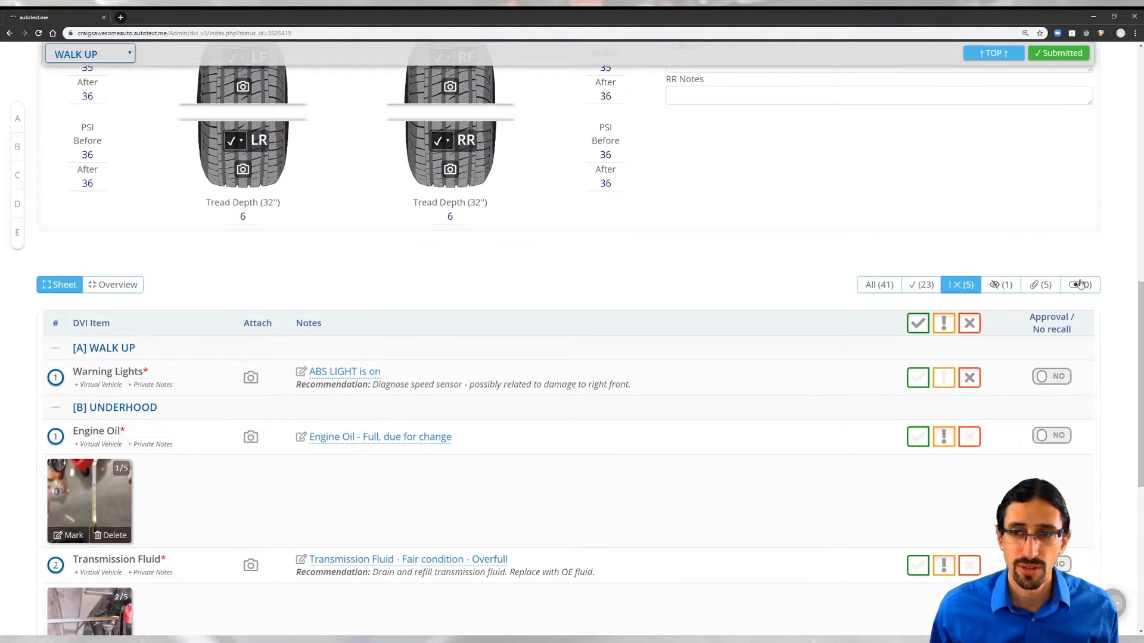
drag(1140, 298, 1140, 413)
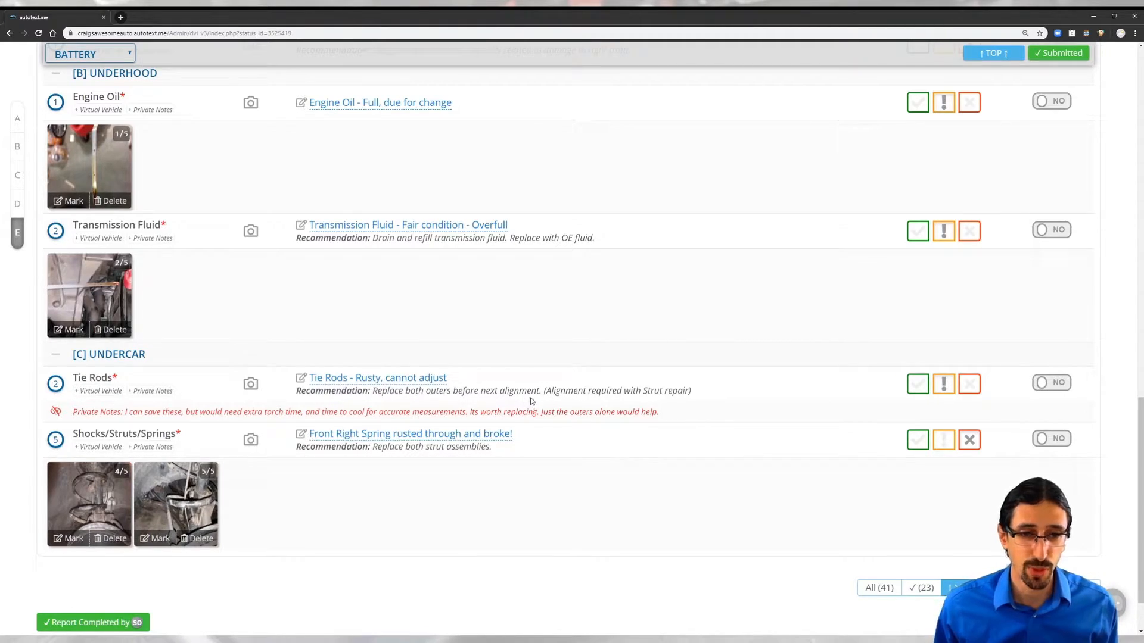
Step: Change the Tie Rods recommendation to replace both outer tie rod ends and save it
click(369, 388)
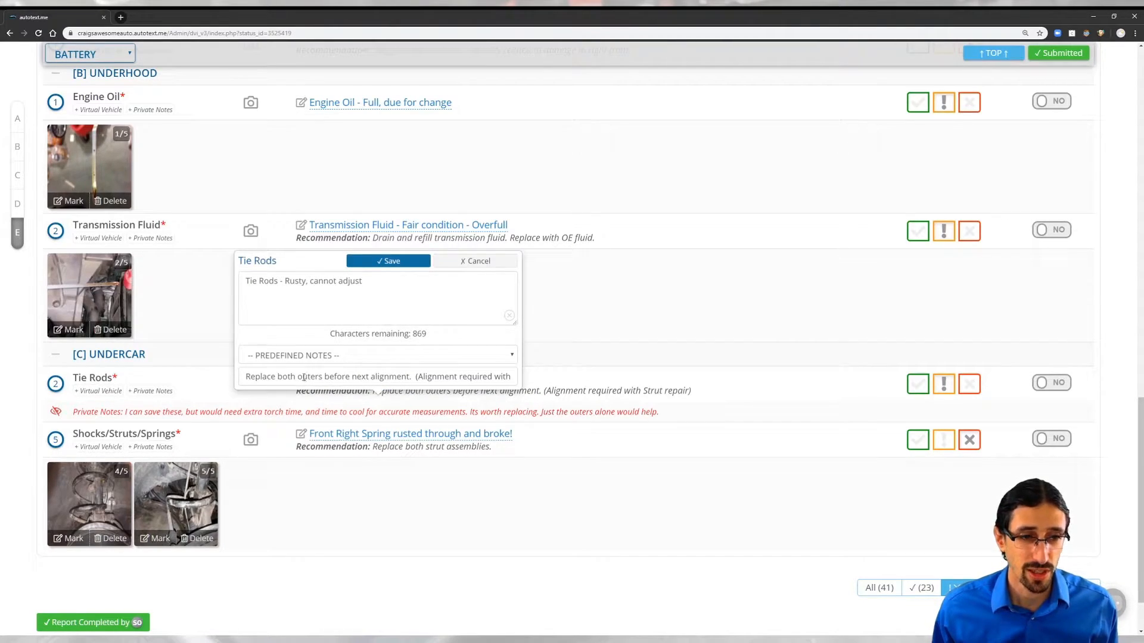
click(321, 377)
triple_click(321, 376)
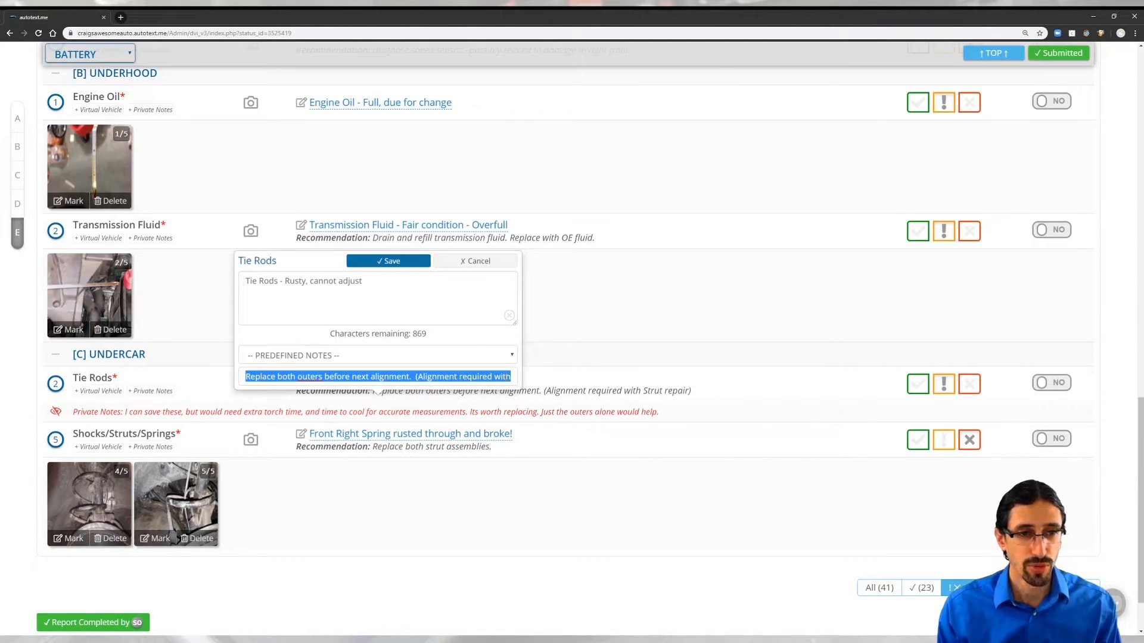
click(506, 378)
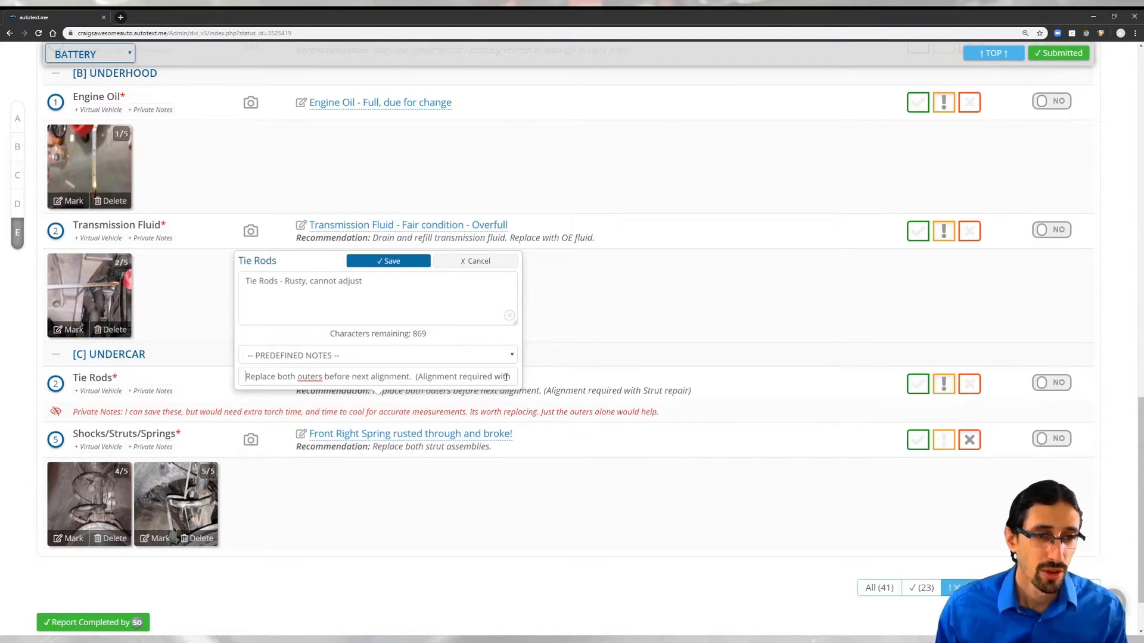
triple_click(323, 376)
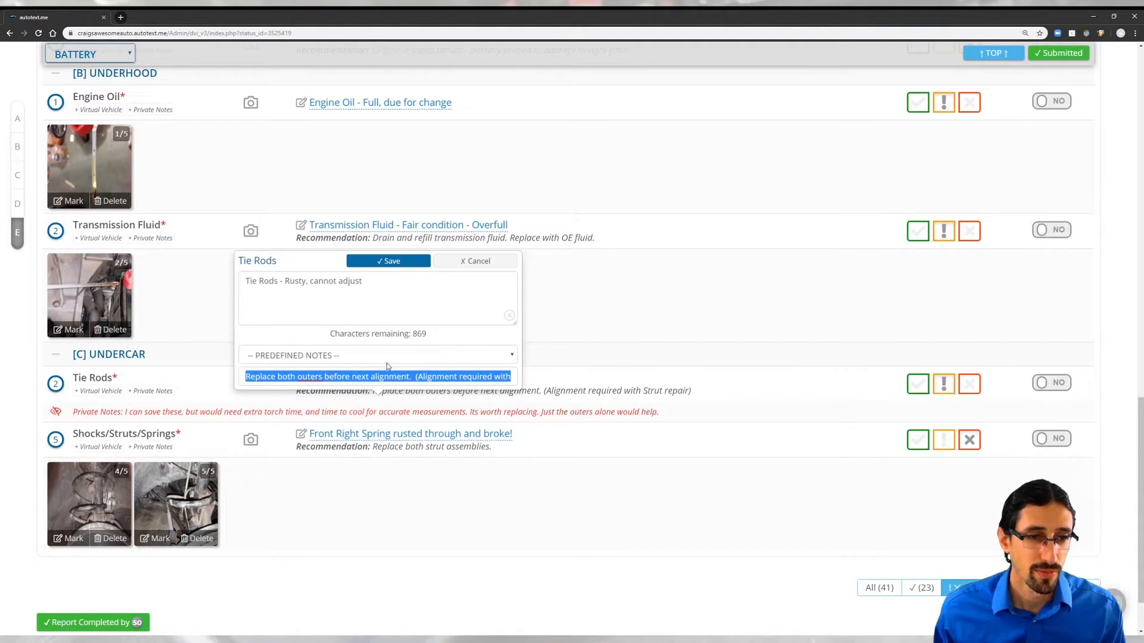
click(324, 377)
key(BackSpace)
text(tie rod e)
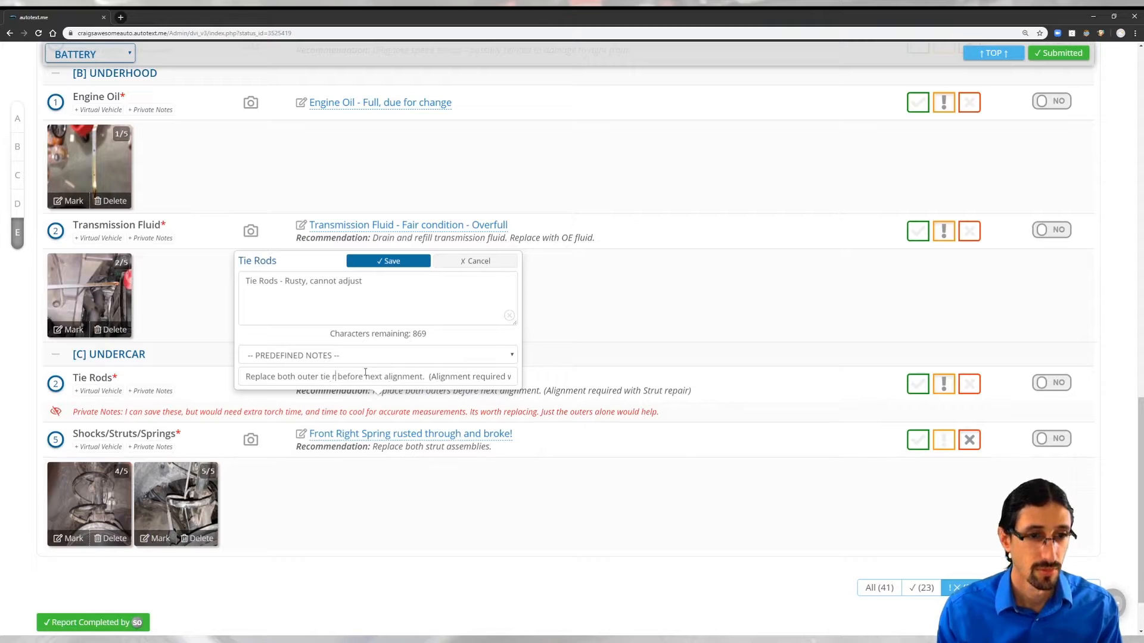
text(nds)
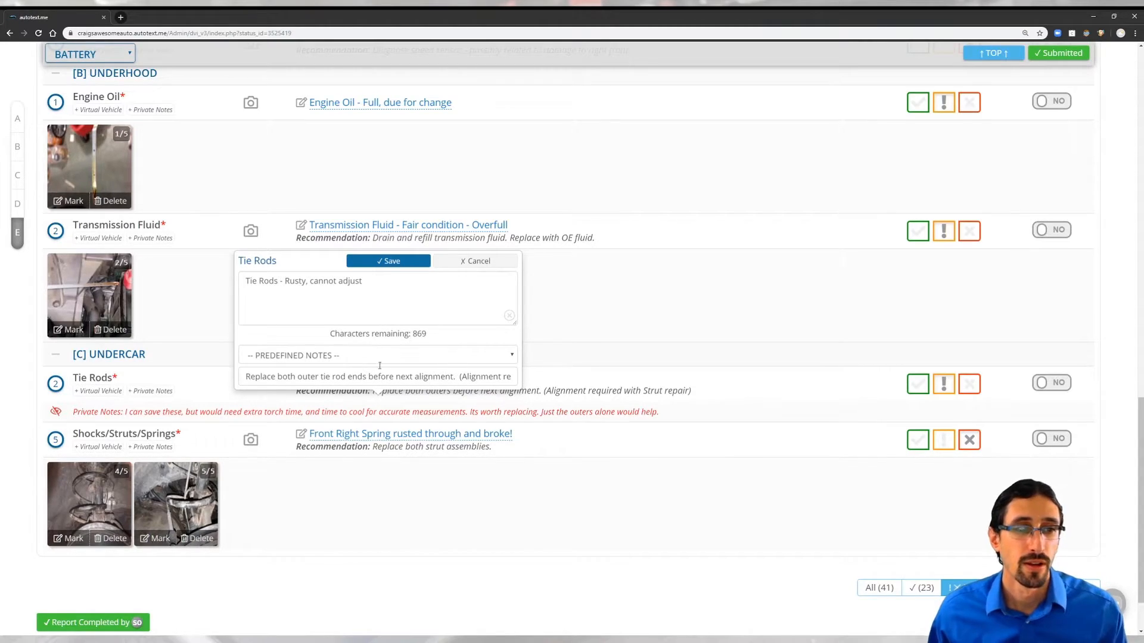
click(409, 260)
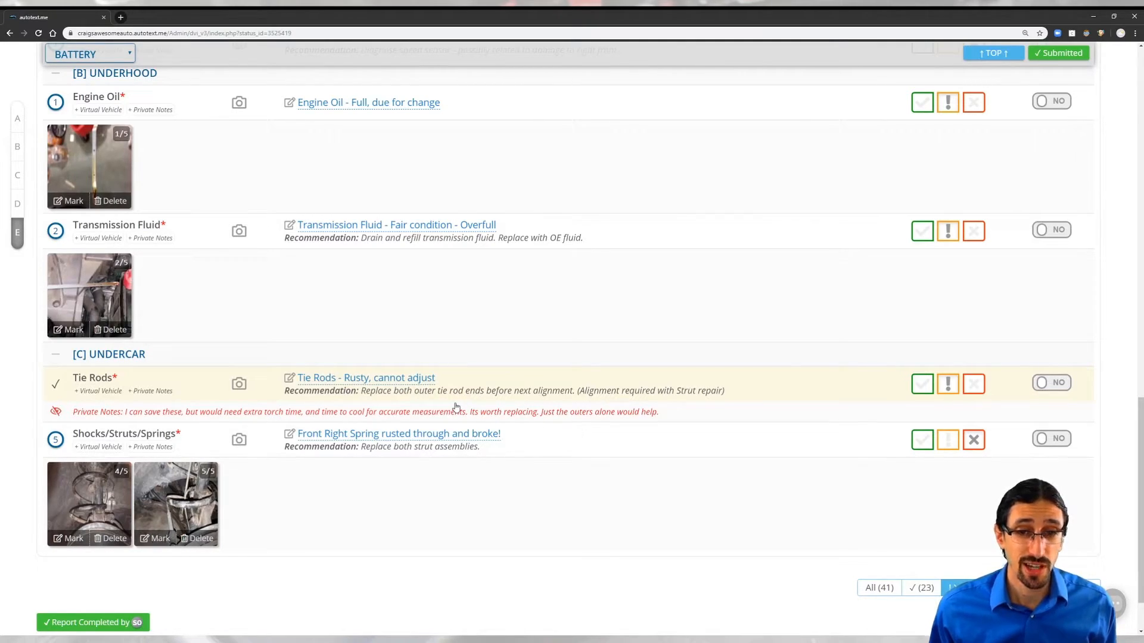
drag(1138, 452, 1095, 178)
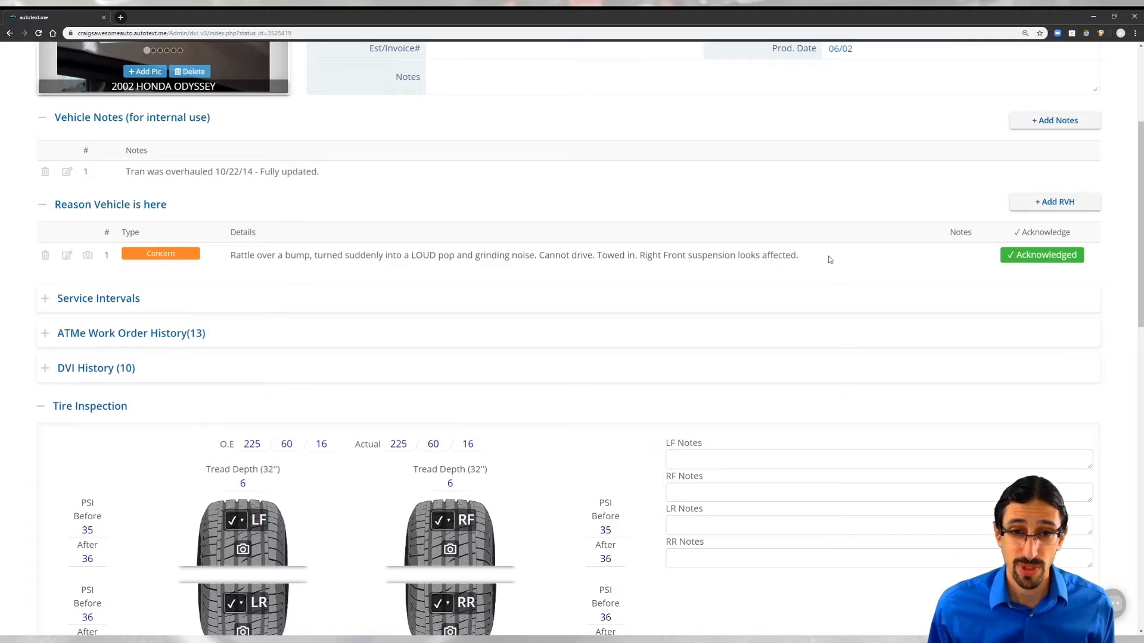
Step: Send the Odyssey's completed inspection report to the customer's phone from the Text Report dialog
scroll(737, 227, up, 4)
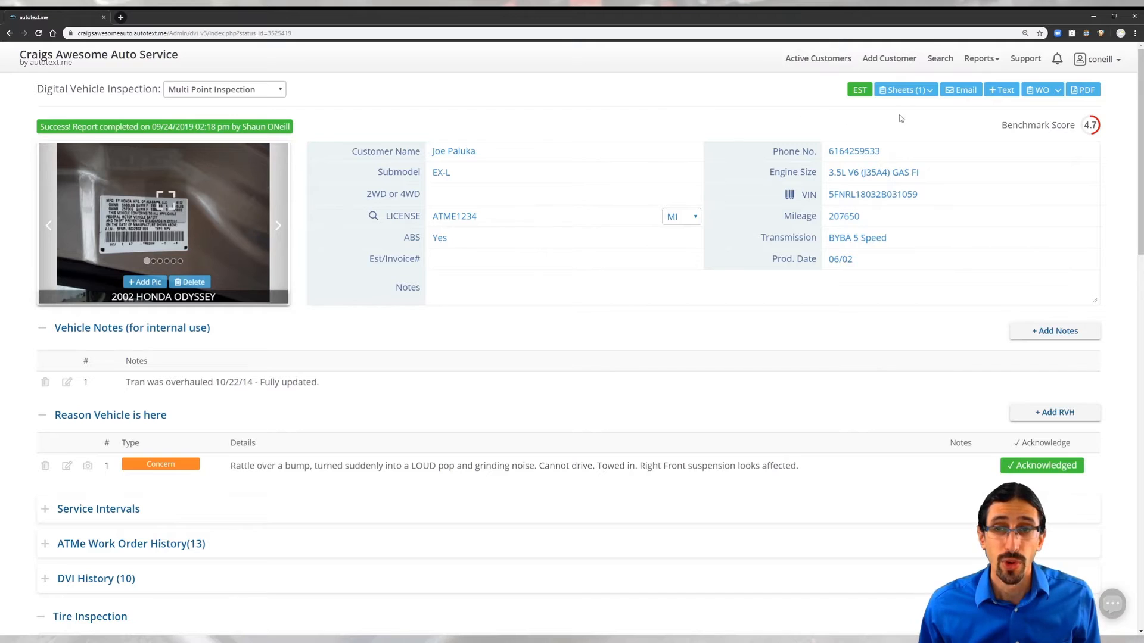
click(1000, 96)
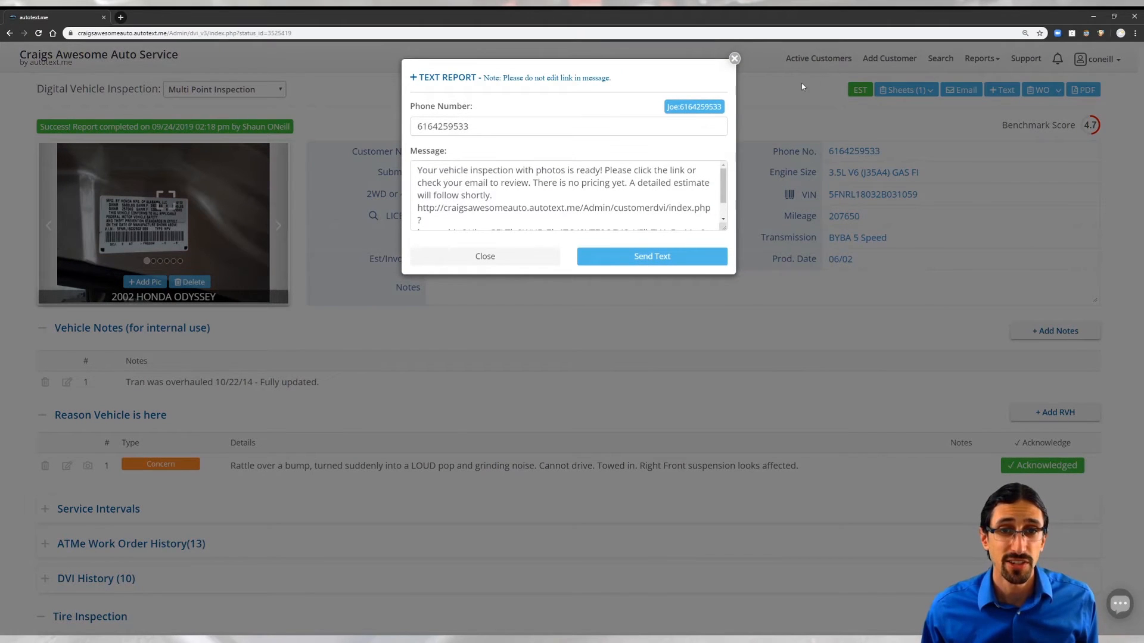
click(655, 257)
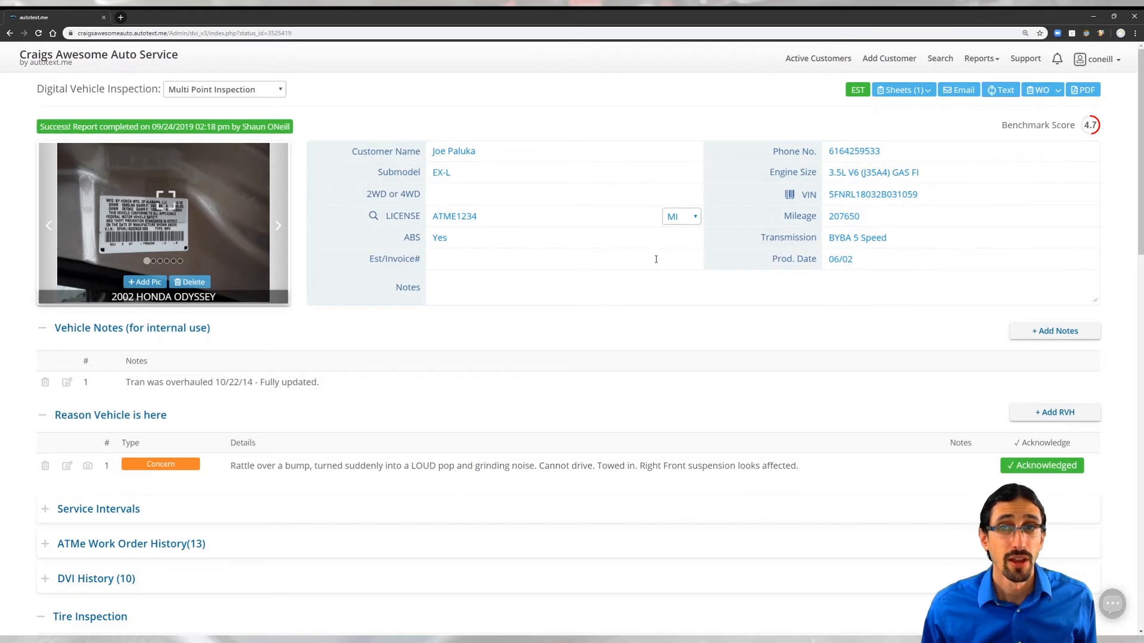